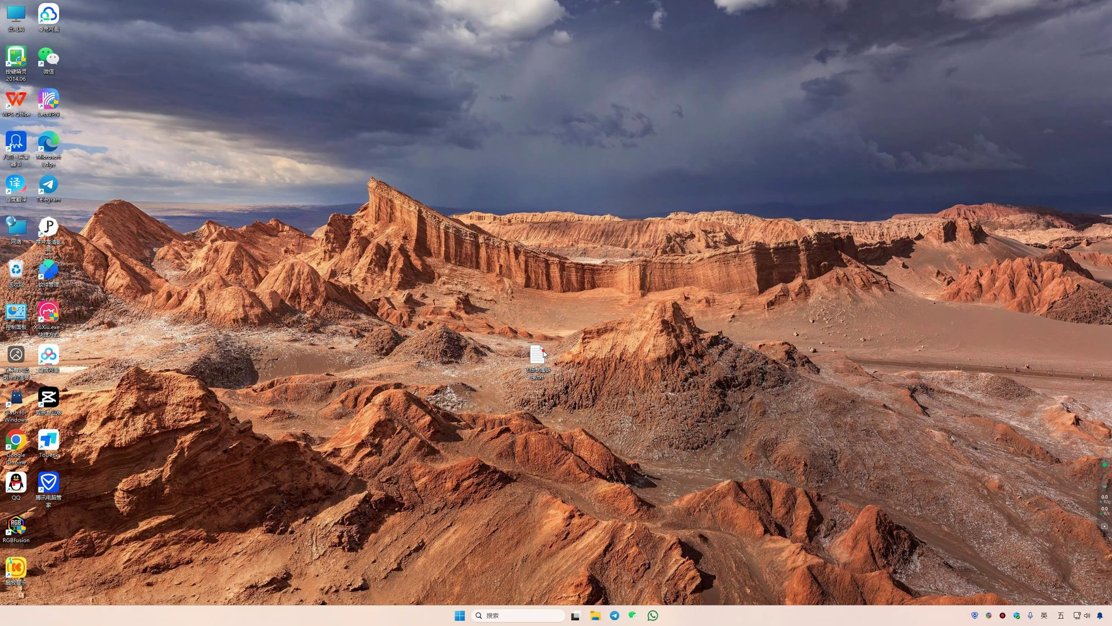
- Copy the invite link from line 1 of the Notepad file to load the 飞扬卡平台 login page
double_click(542, 353)
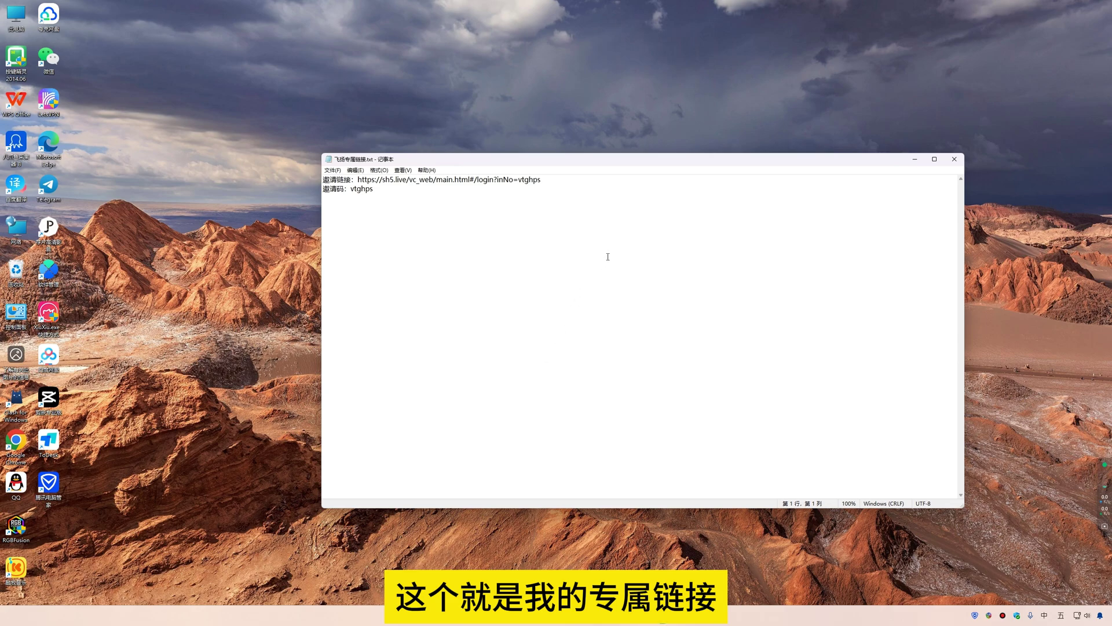
left_click_drag(358, 180, 547, 179)
right_click(524, 179)
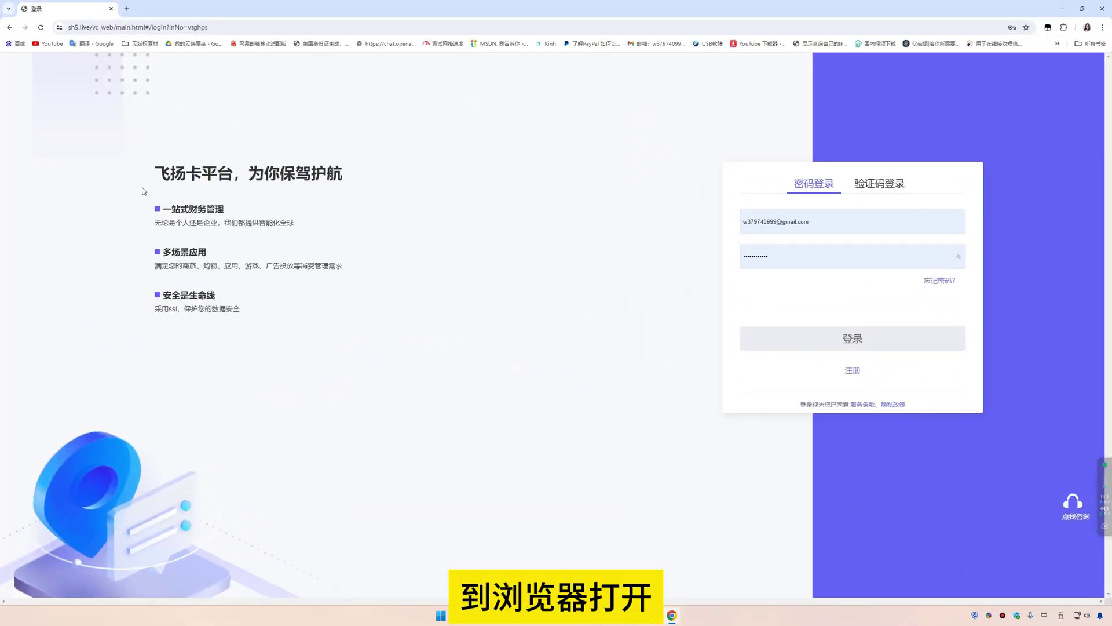
- Log in to 飞扬卡平台 with the saved credentials and close the announcement popup
left_click_drag(154, 173, 230, 171)
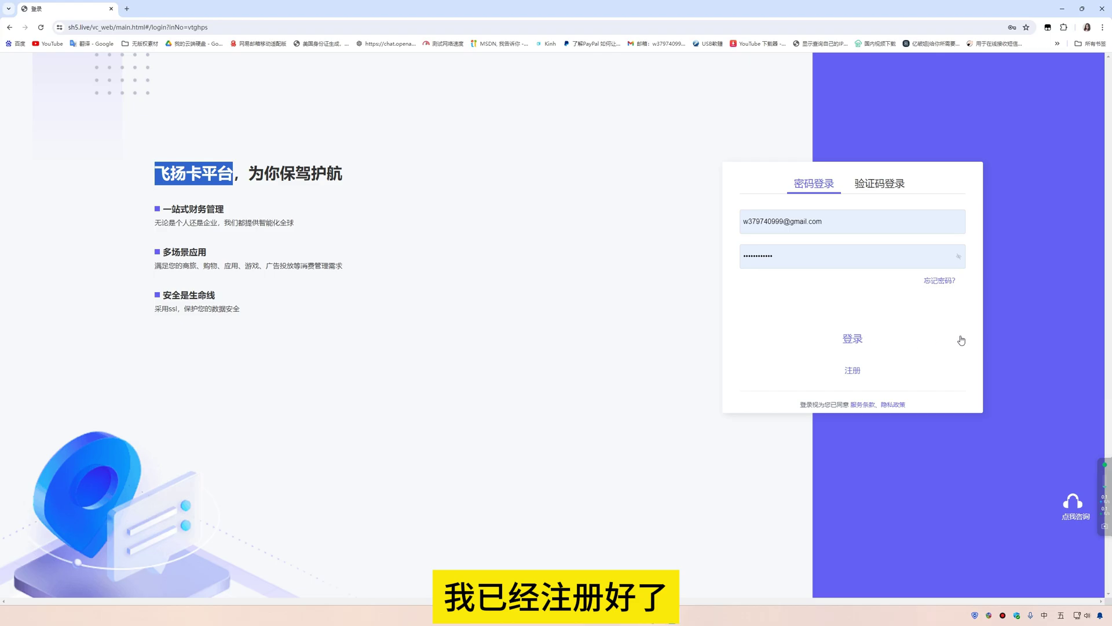
left_click(864, 341)
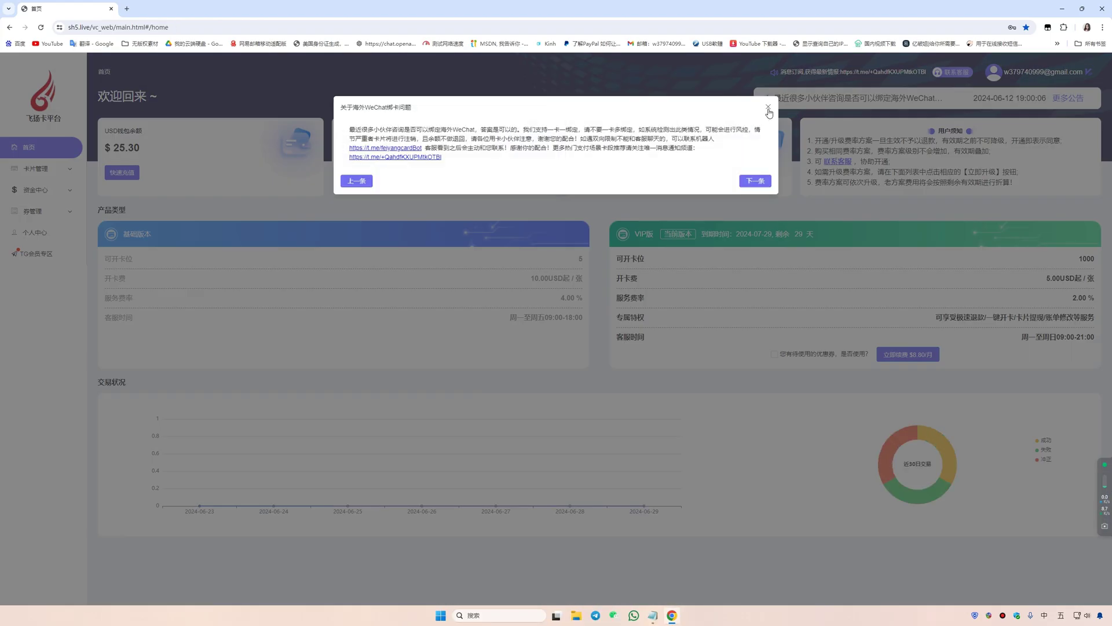
left_click(768, 109)
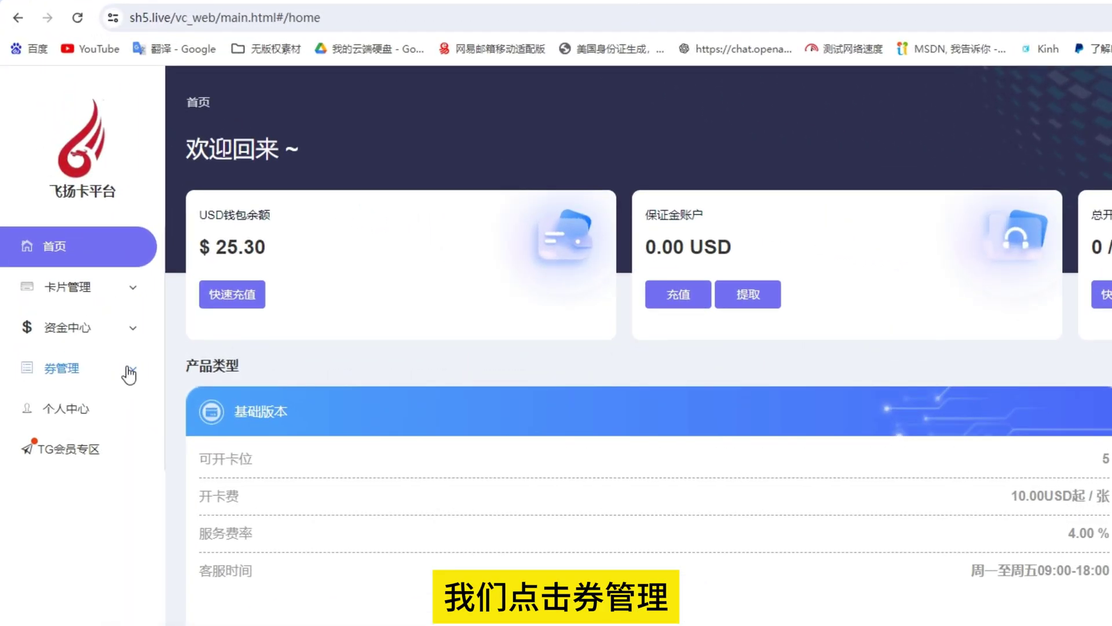
- Open the coupon list page under 券管理
left_click(127, 370)
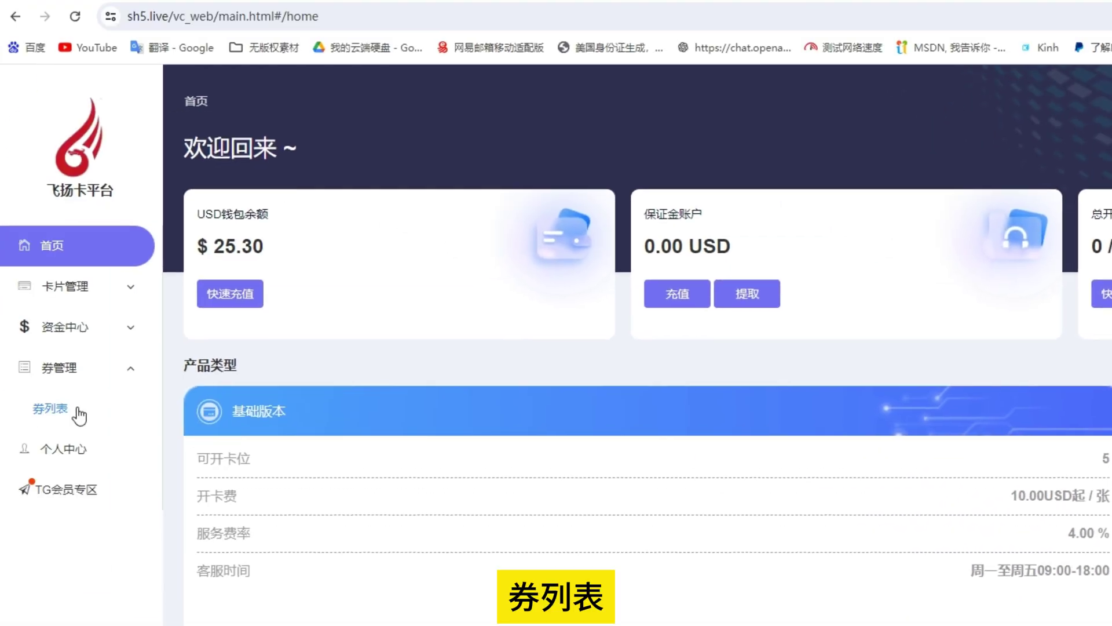
left_click(78, 413)
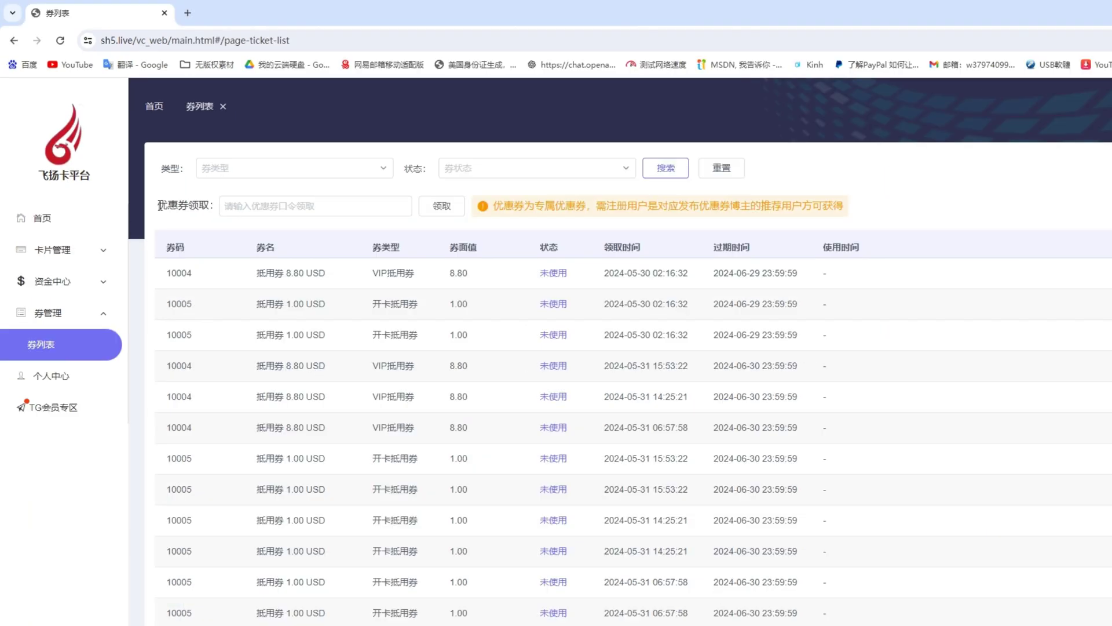
left_click_drag(197, 229, 276, 226)
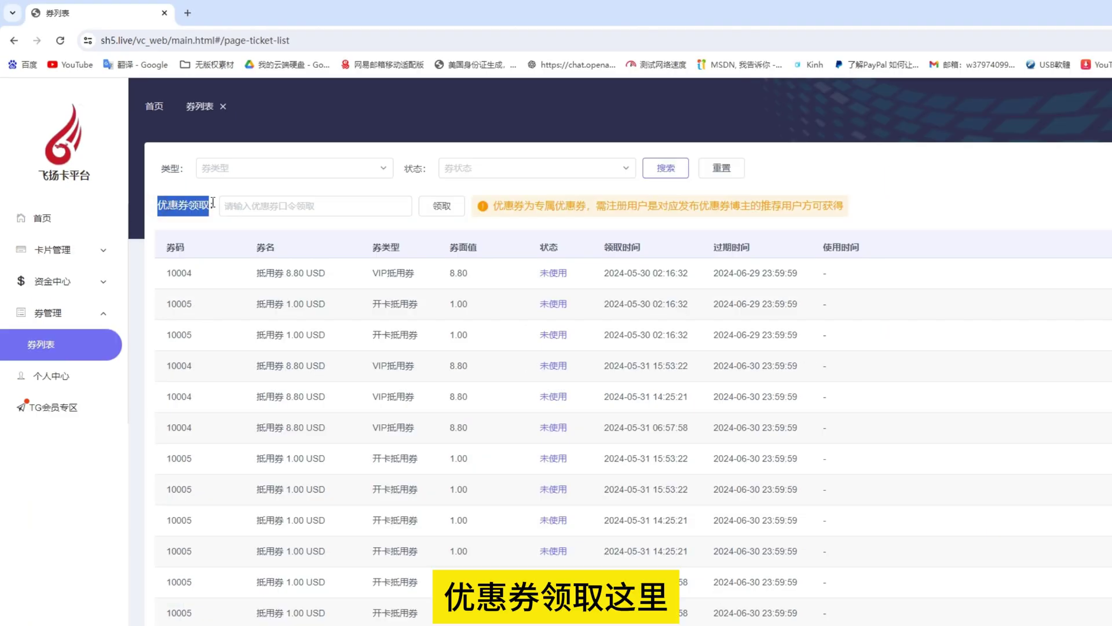
- Enter coupon code 'vv科技' in 优惠券领取 and attempt to claim it twice
left_click(252, 206)
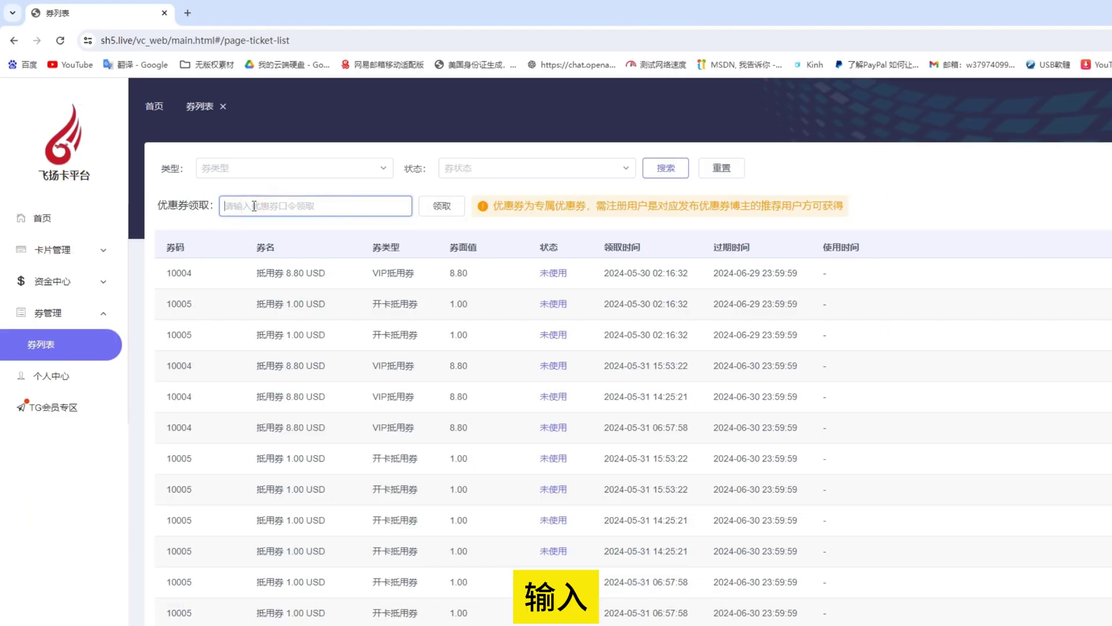
type("vv")
type("科技")
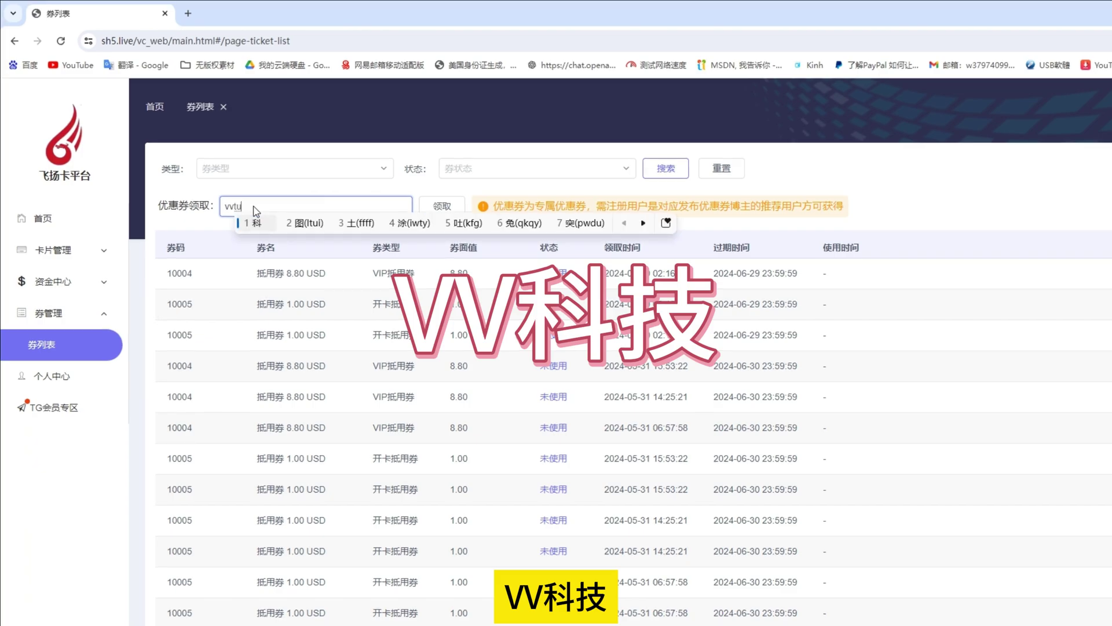
left_click(442, 207)
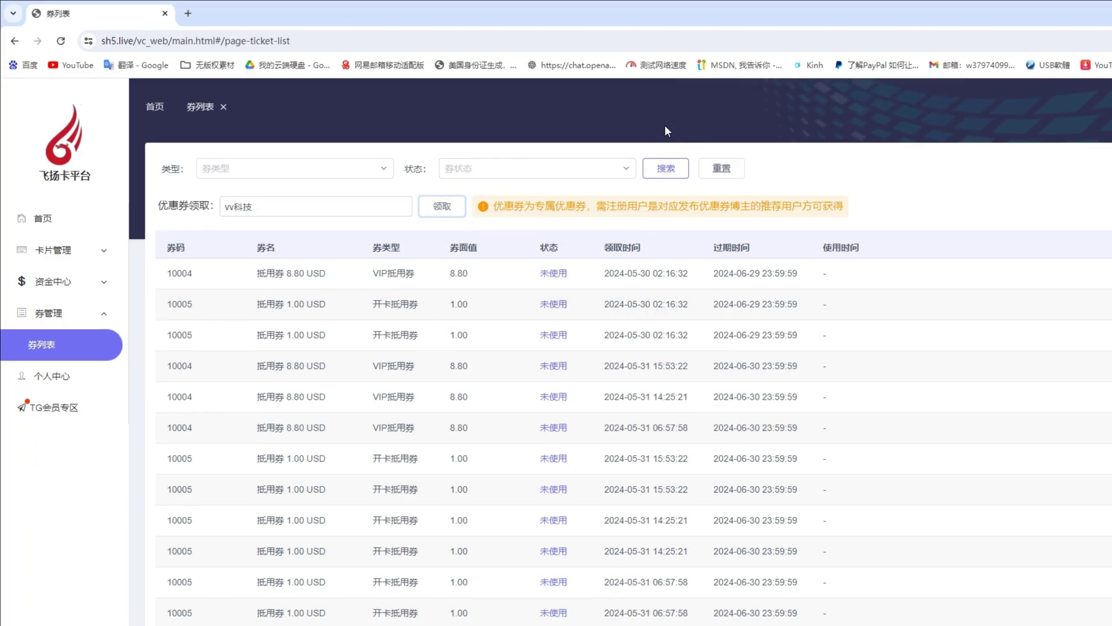
left_click(446, 209)
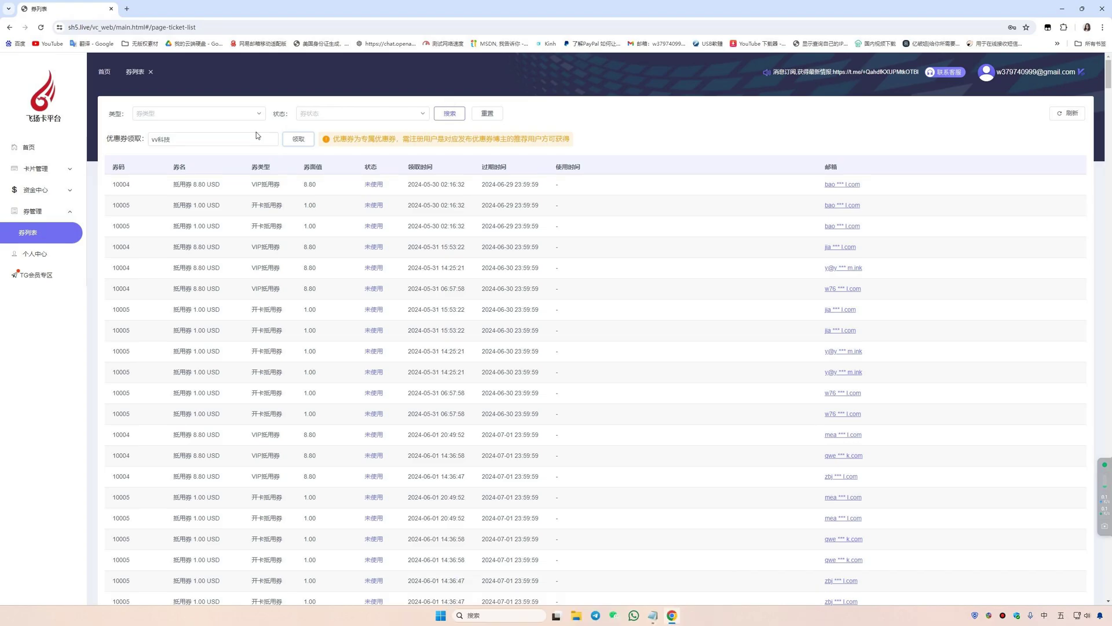
- Return to the home dashboard and check the $25.30 wallet balance
left_click(34, 148)
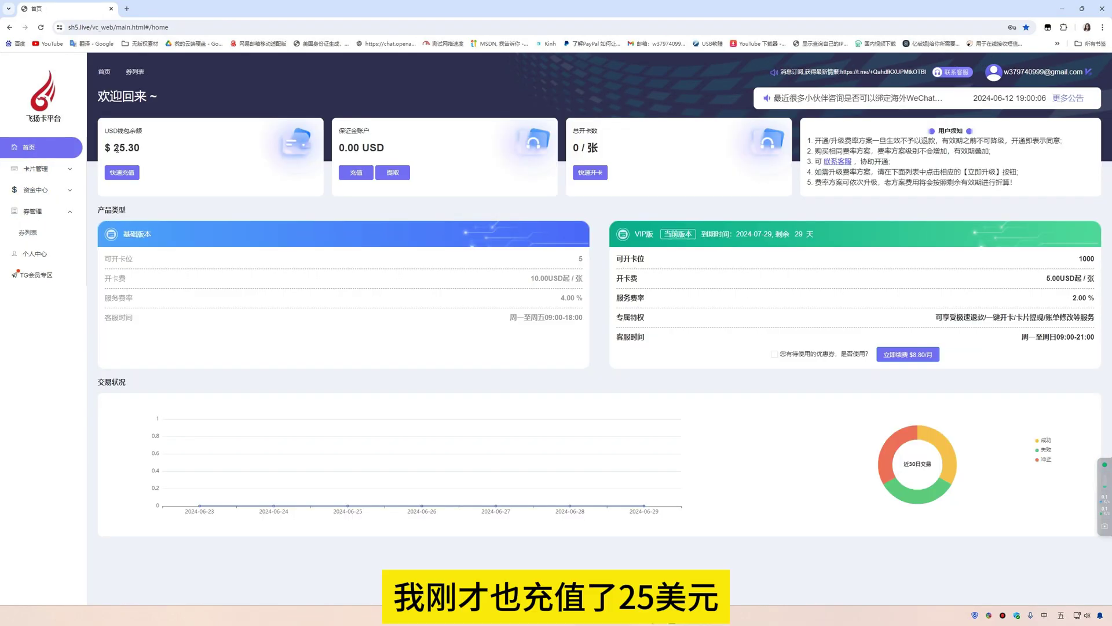
left_click_drag(116, 149, 145, 152)
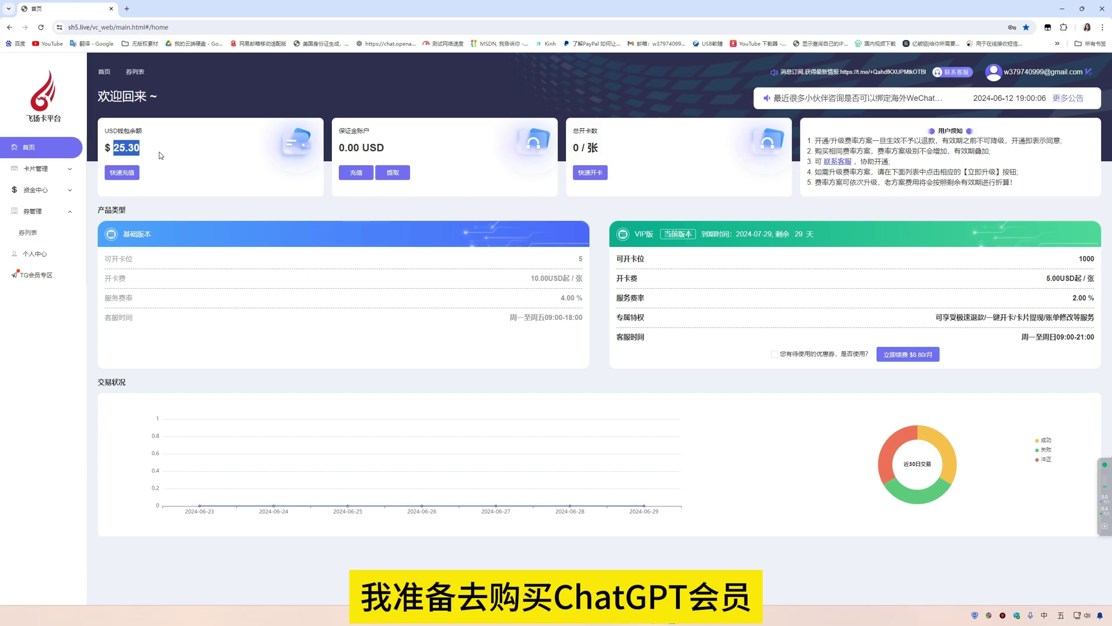
left_click(160, 153)
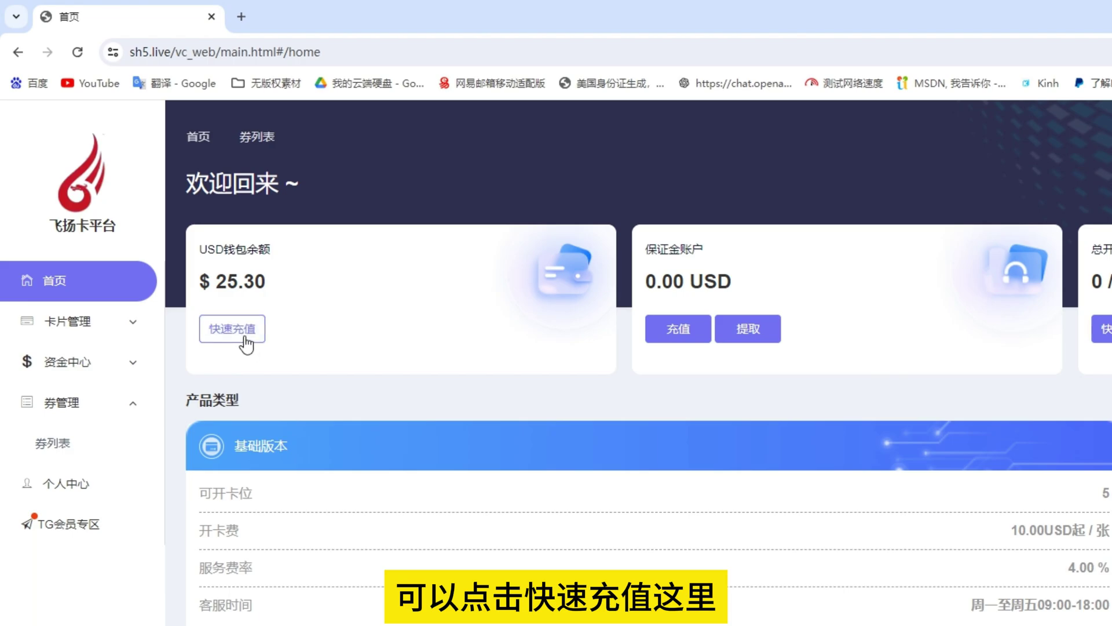
- Review the 快速充值 page's 客服充值 and USDT充值 options, then return home
left_click(244, 336)
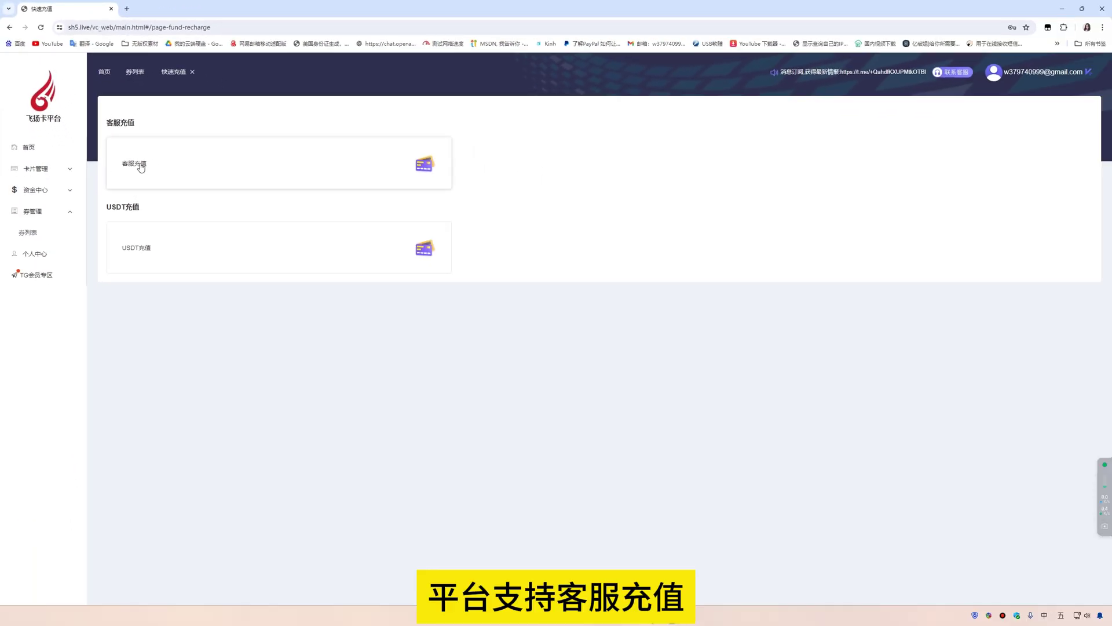
left_click(403, 171)
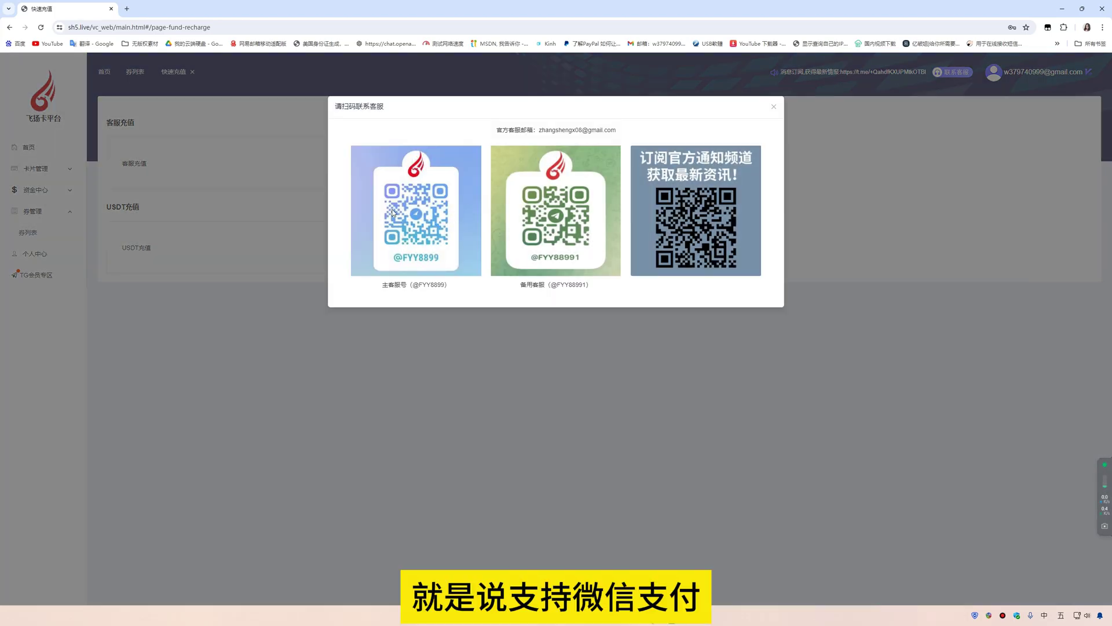
left_click(773, 106)
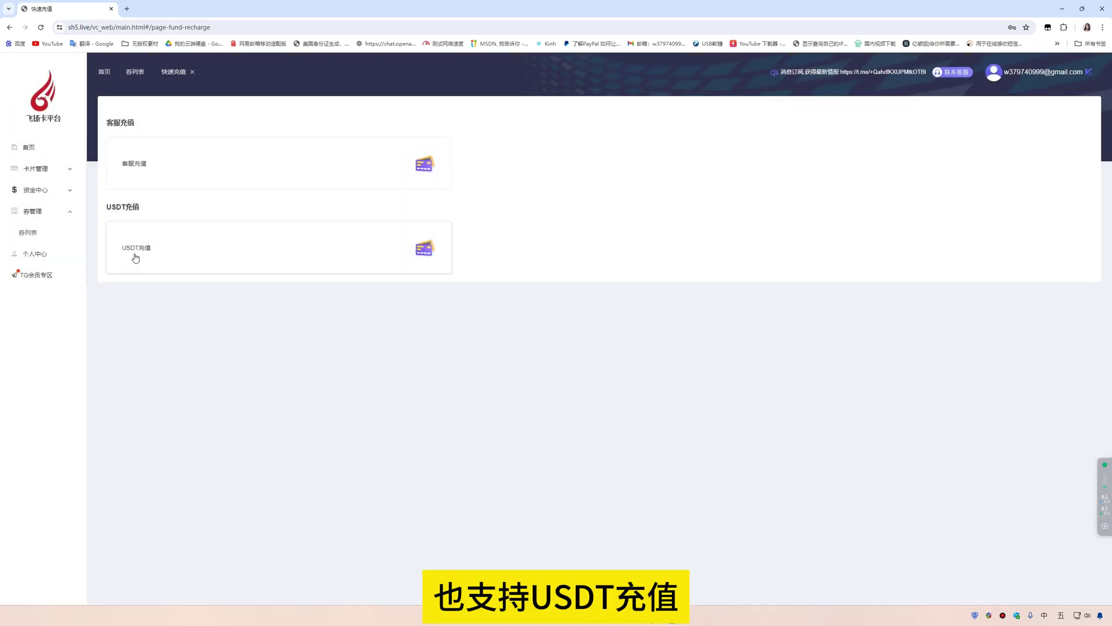
left_click(214, 256)
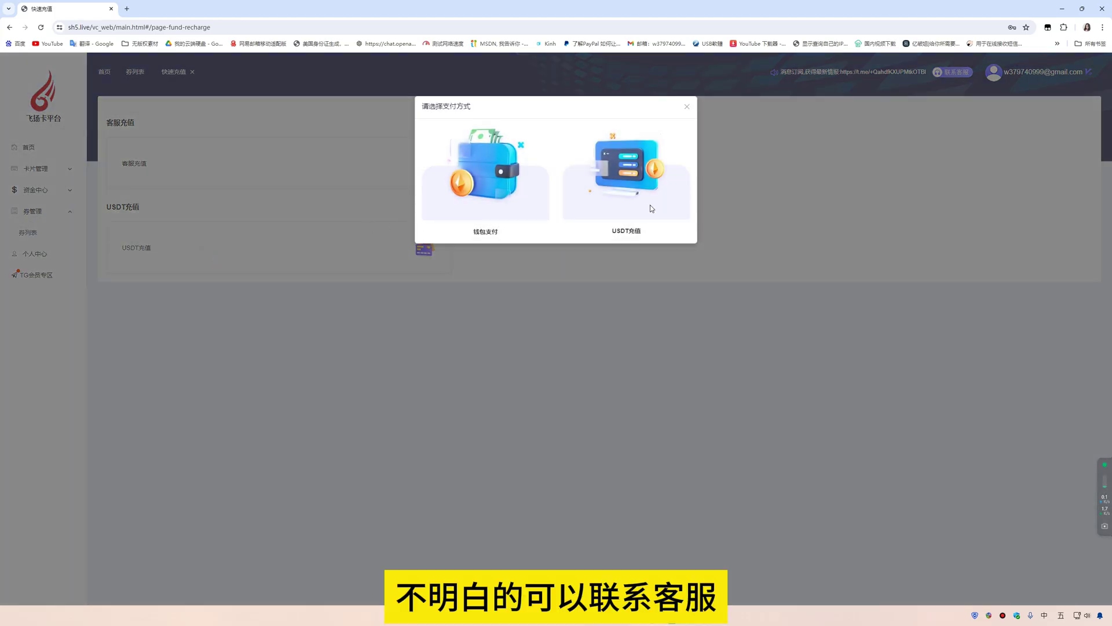
left_click(687, 108)
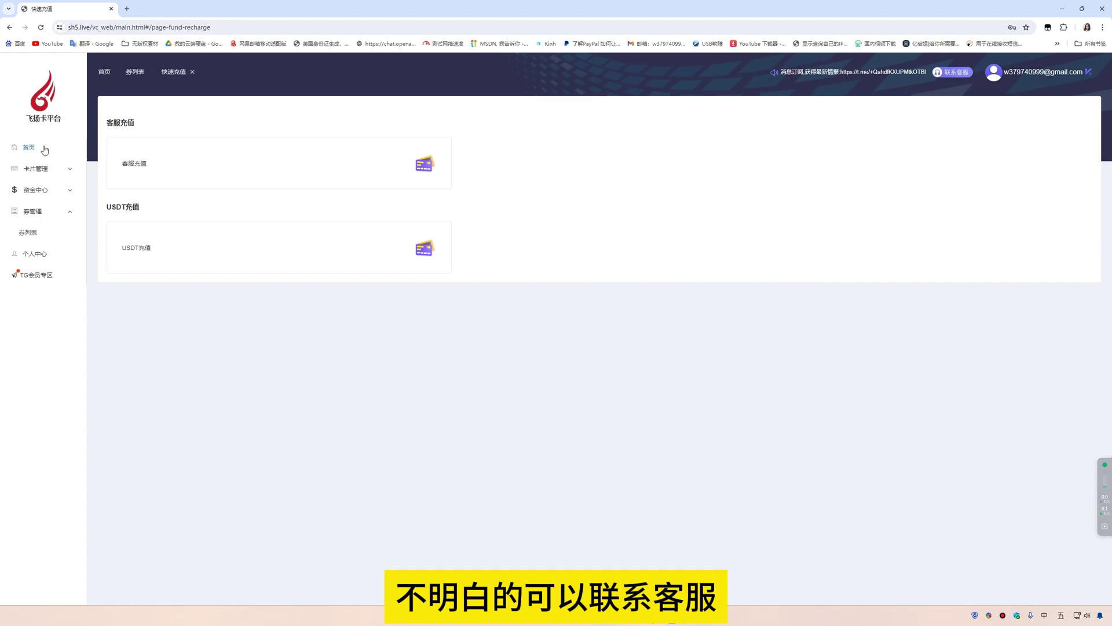
left_click(38, 149)
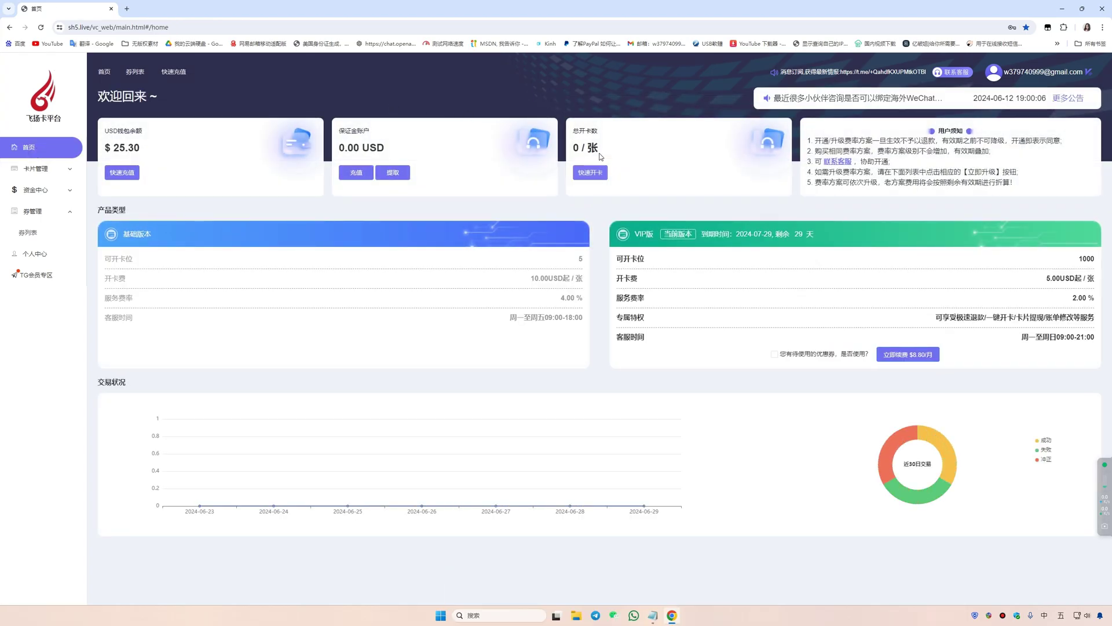
left_click(595, 176)
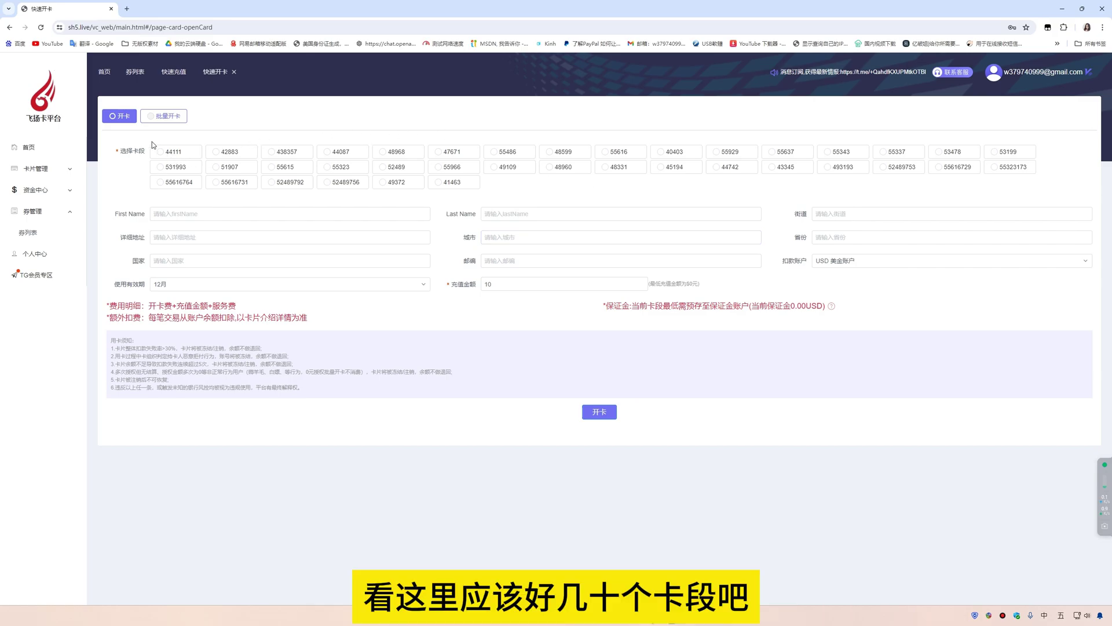
left_click_drag(151, 141, 359, 183)
left_click(173, 154)
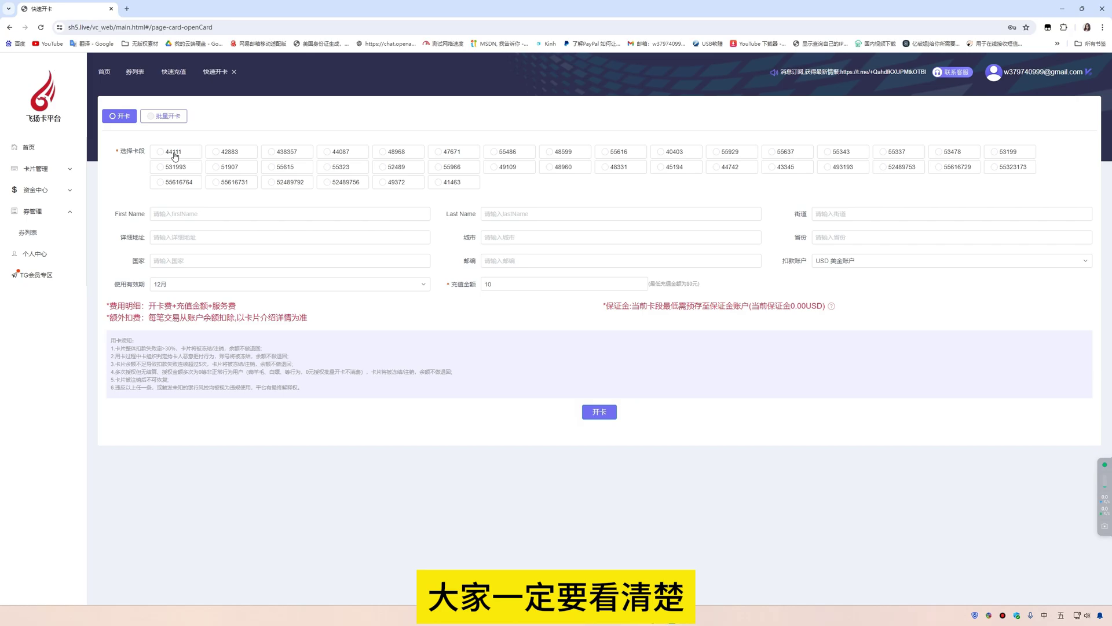
left_click(174, 153)
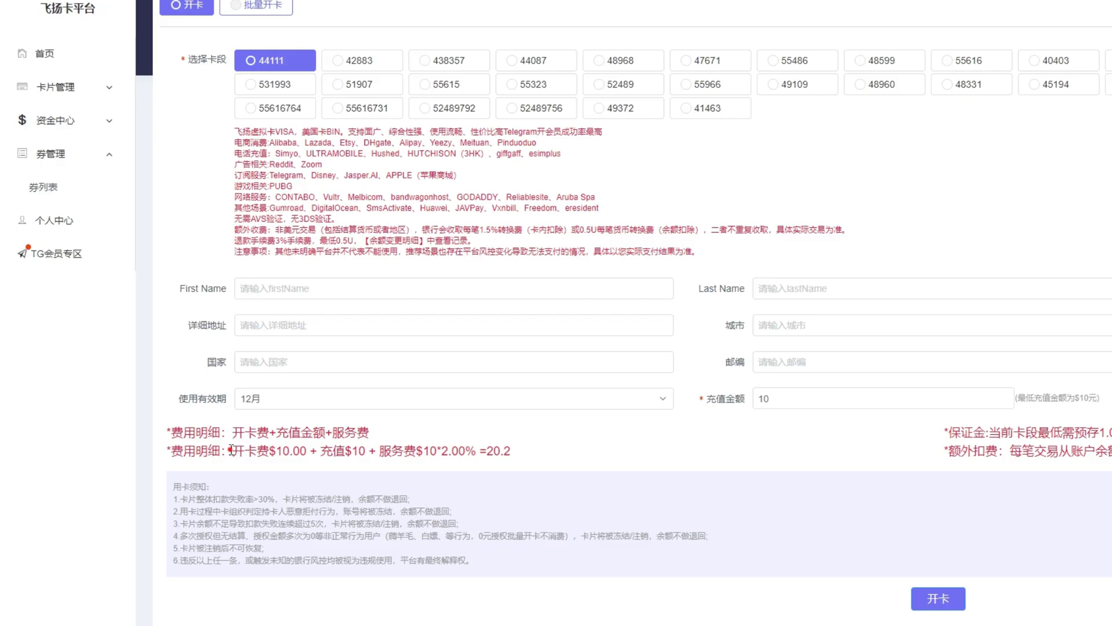
left_click_drag(230, 449, 308, 449)
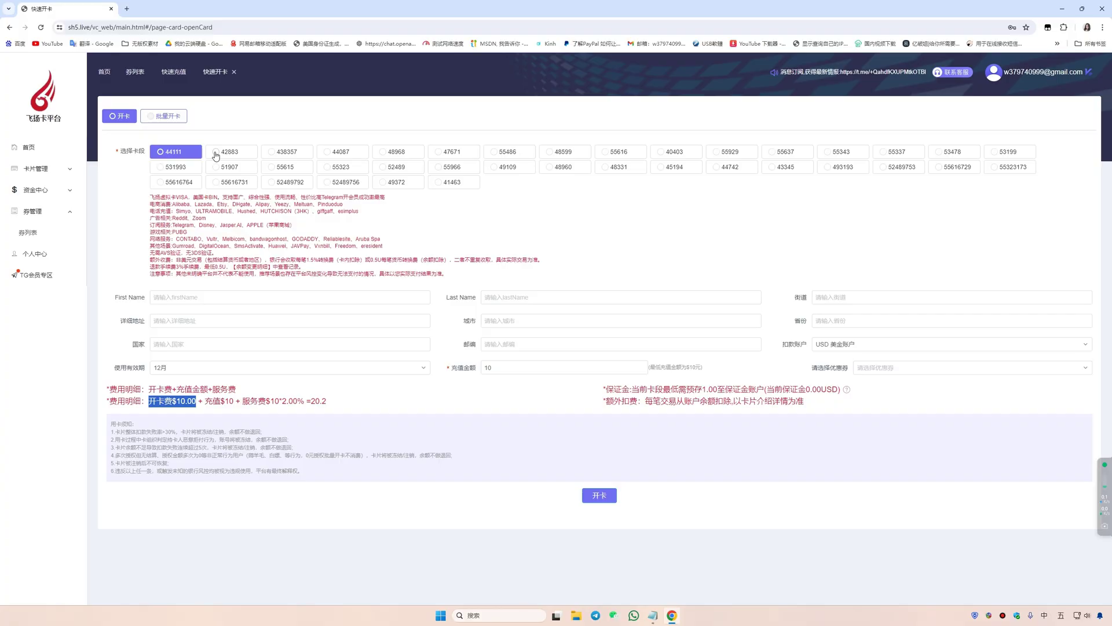
left_click(359, 60)
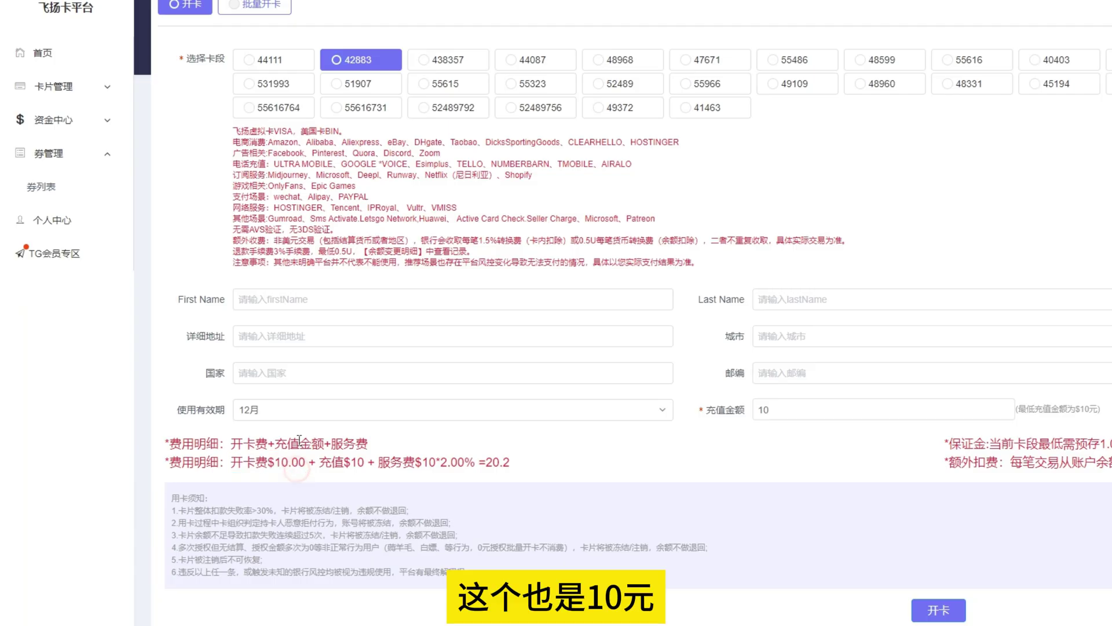
left_click(281, 153)
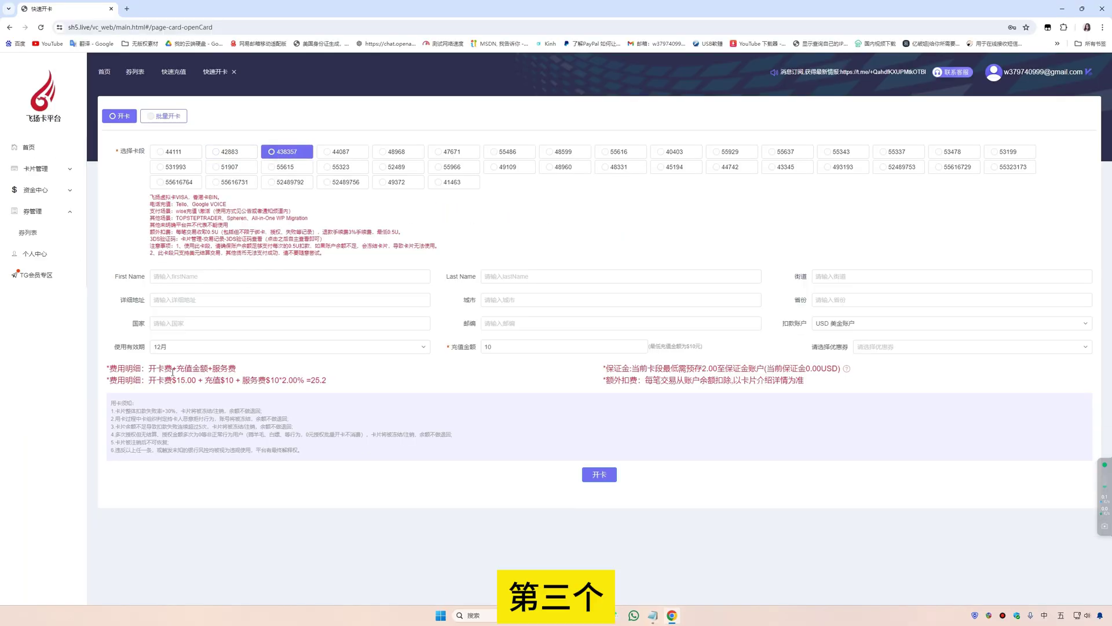
left_click_drag(148, 383, 197, 380)
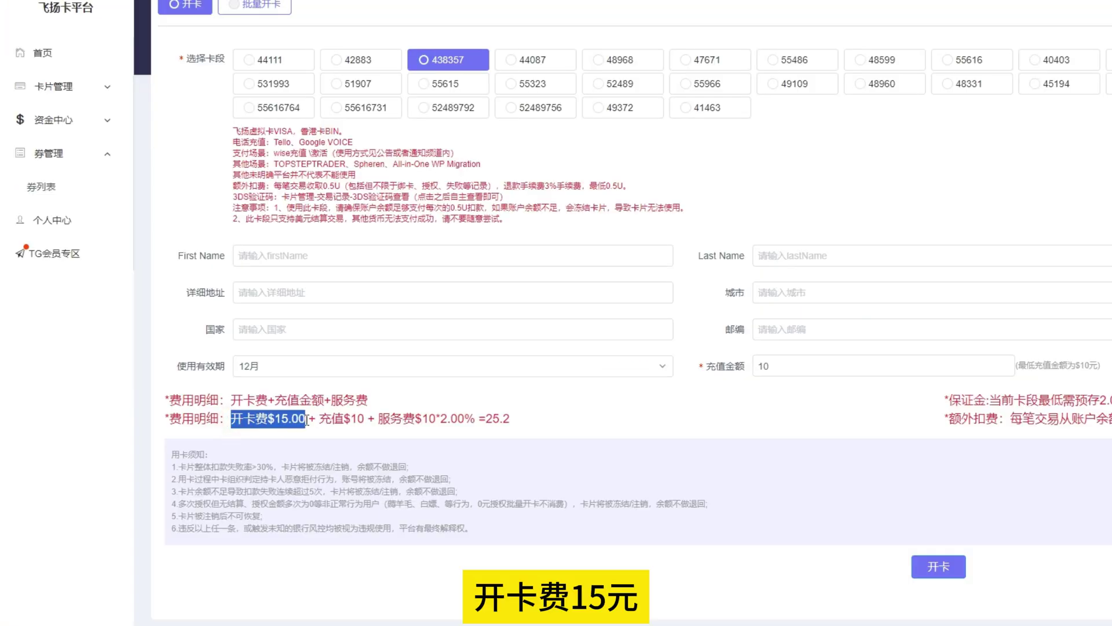
left_click(307, 419)
left_click(532, 60)
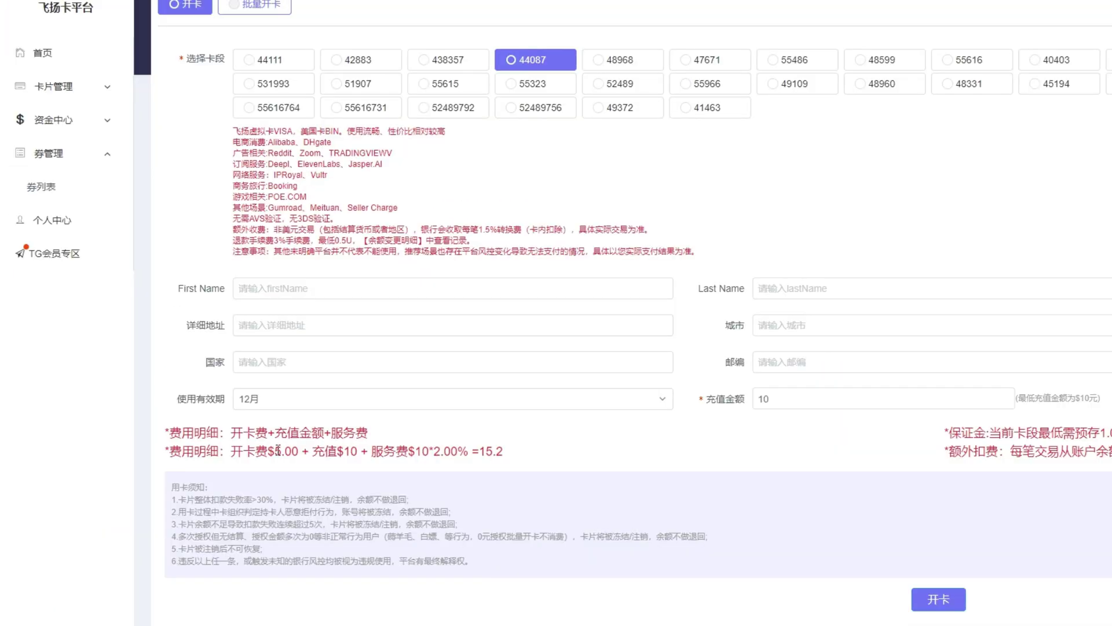
left_click_drag(174, 401, 193, 401)
left_click(184, 413)
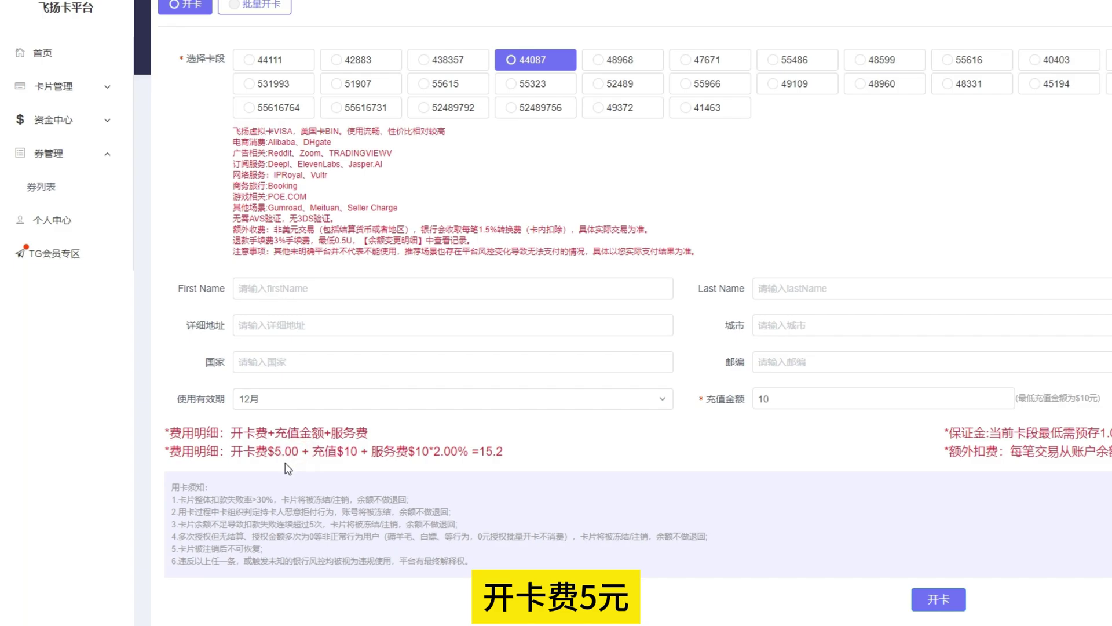
left_click_drag(232, 452, 298, 450)
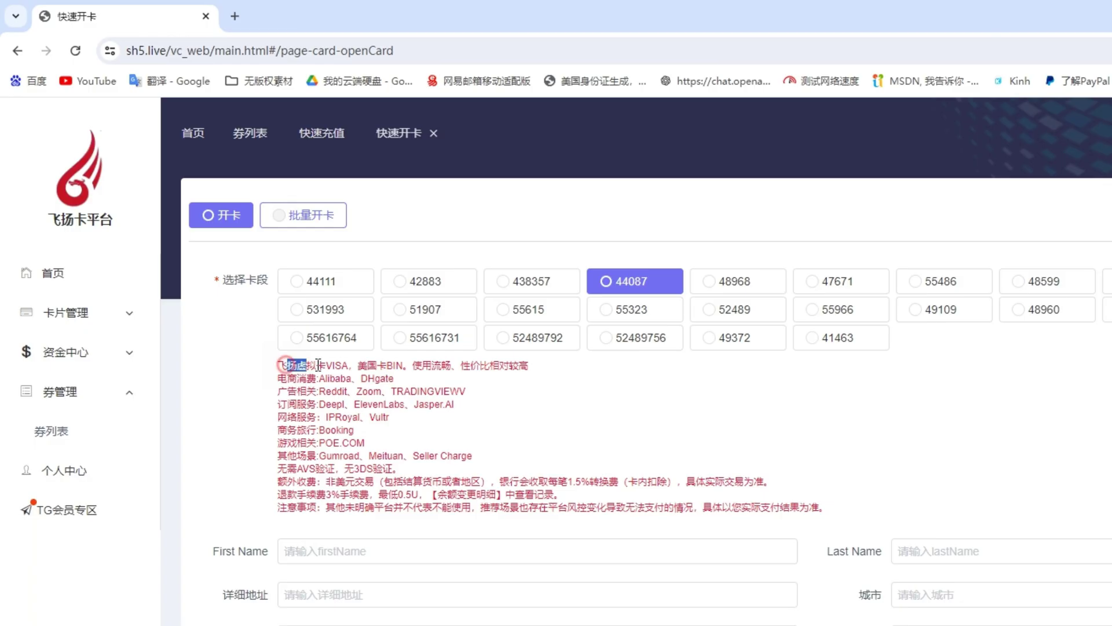
left_click_drag(234, 132, 308, 132)
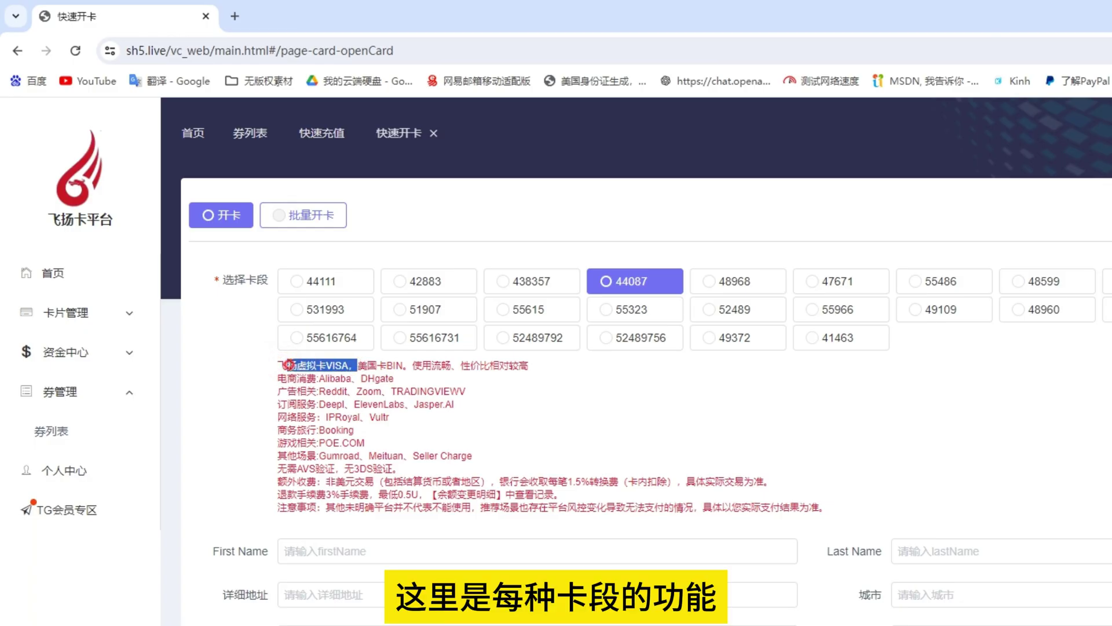
left_click(231, 134)
left_click_drag(276, 368, 826, 510)
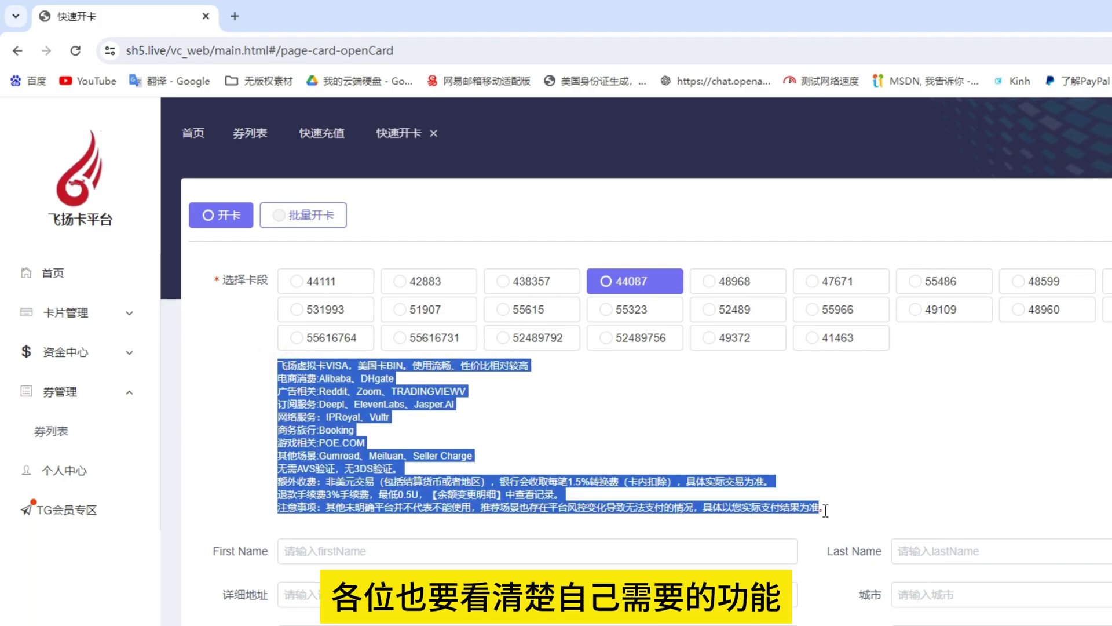
left_click(310, 392)
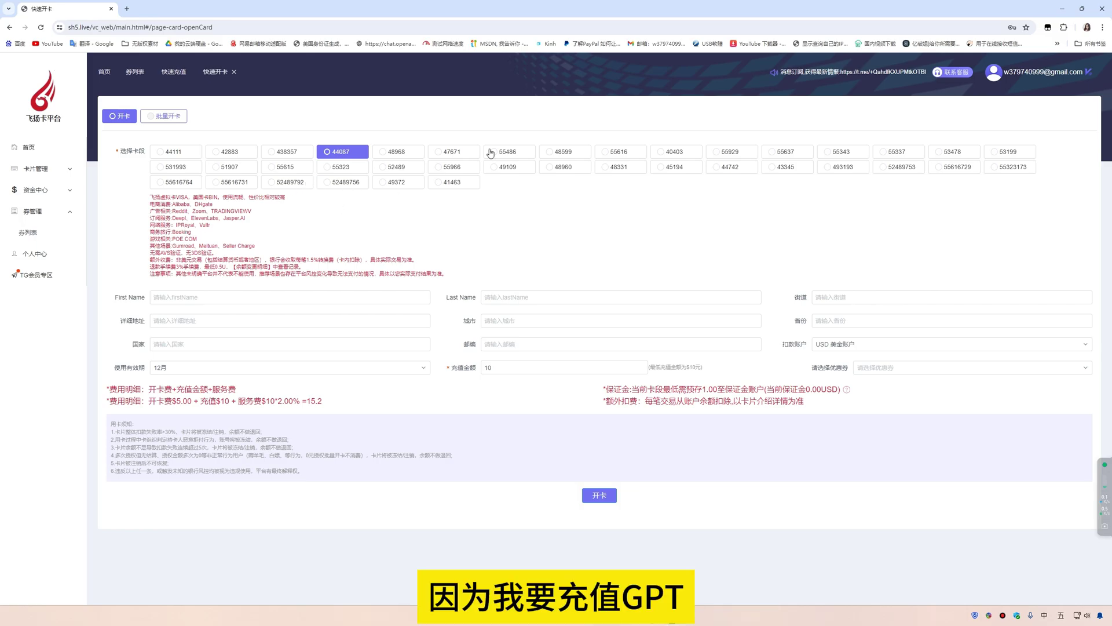
- Pick card segment 40403 (chatGPT supported), keep 12月 validity, and check the recharge minimum
left_click(675, 152)
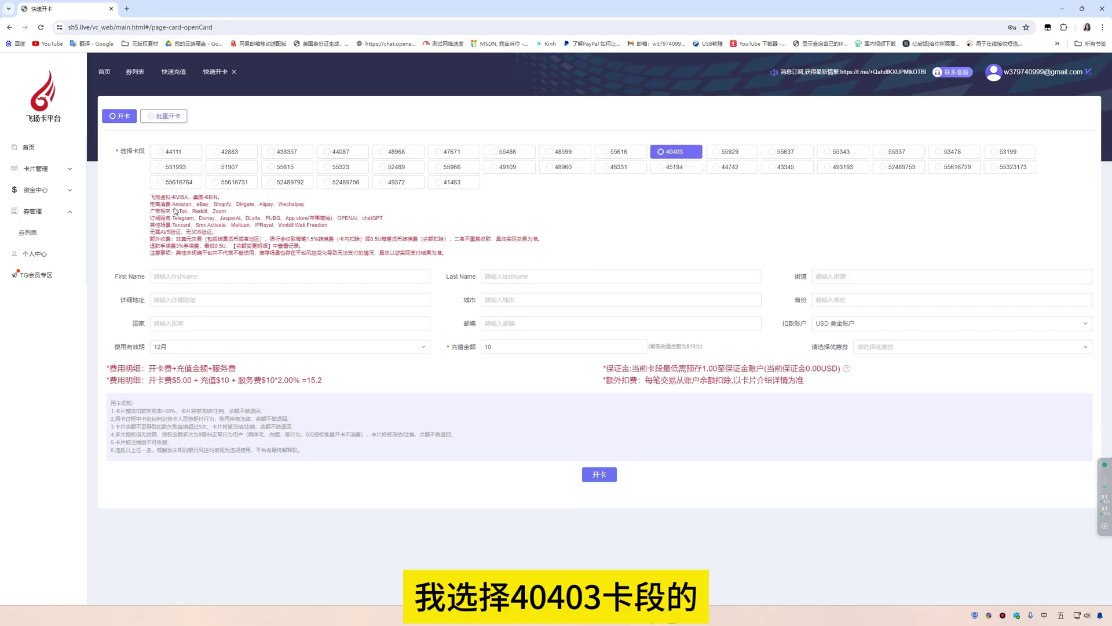
left_click_drag(362, 218, 382, 218)
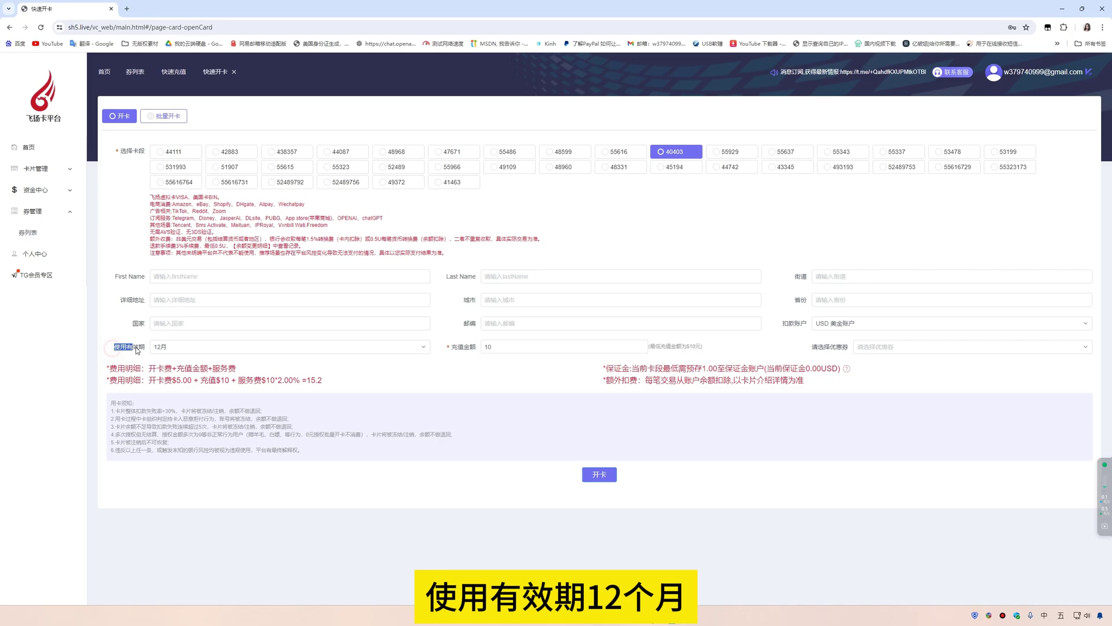
left_click_drag(138, 350, 149, 350)
left_click(168, 350)
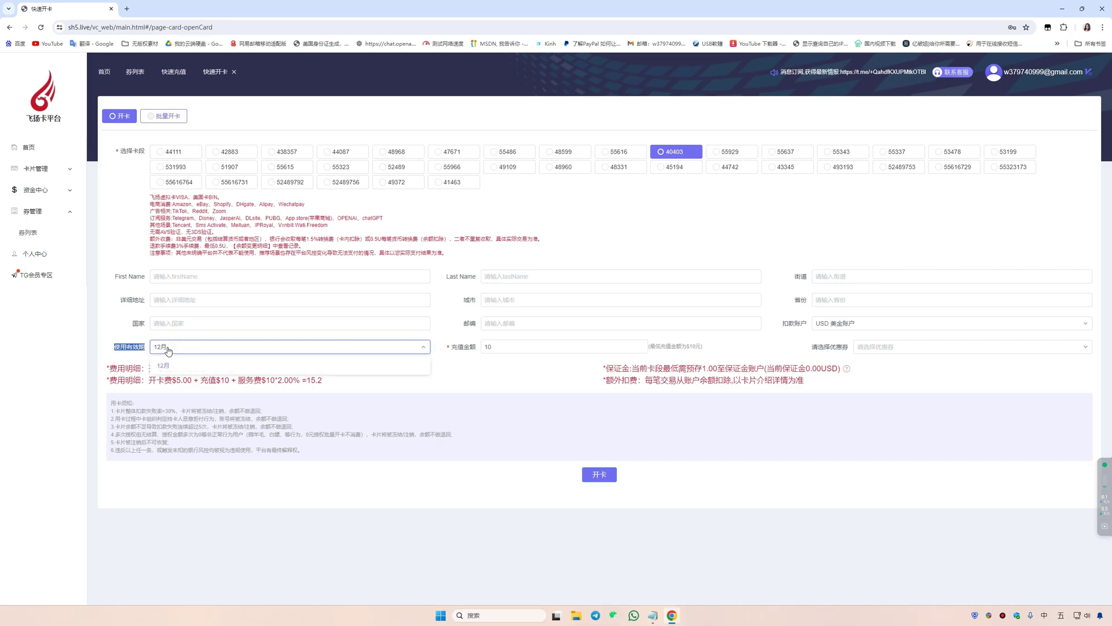
left_click(539, 346)
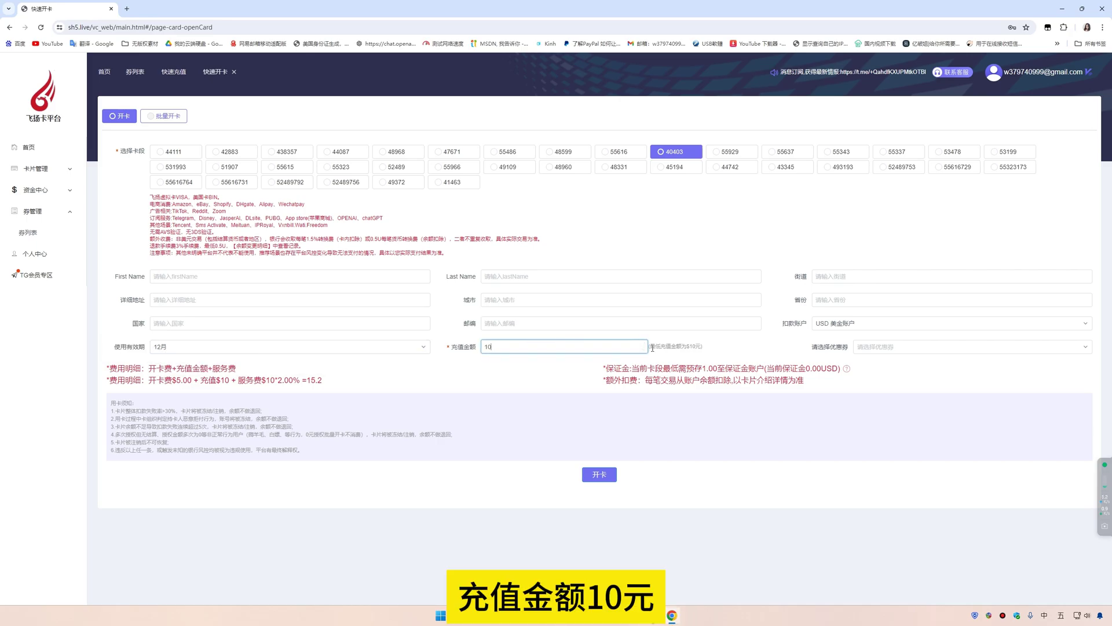
left_click_drag(652, 348, 701, 347)
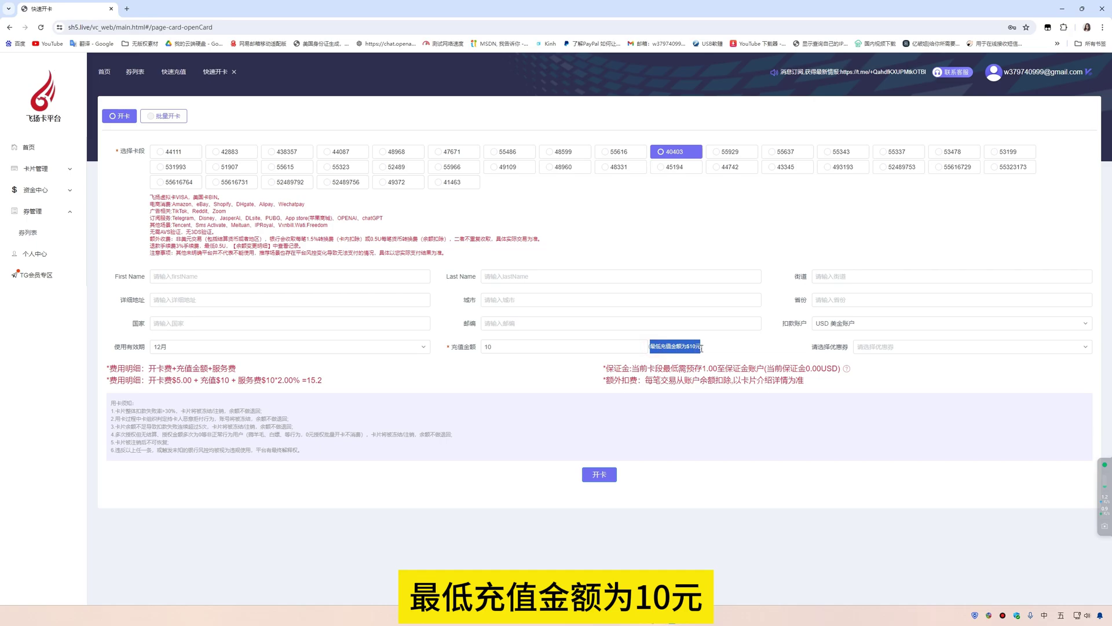
- Preview the coupon dropdown and close it without choosing a coupon
left_click(721, 346)
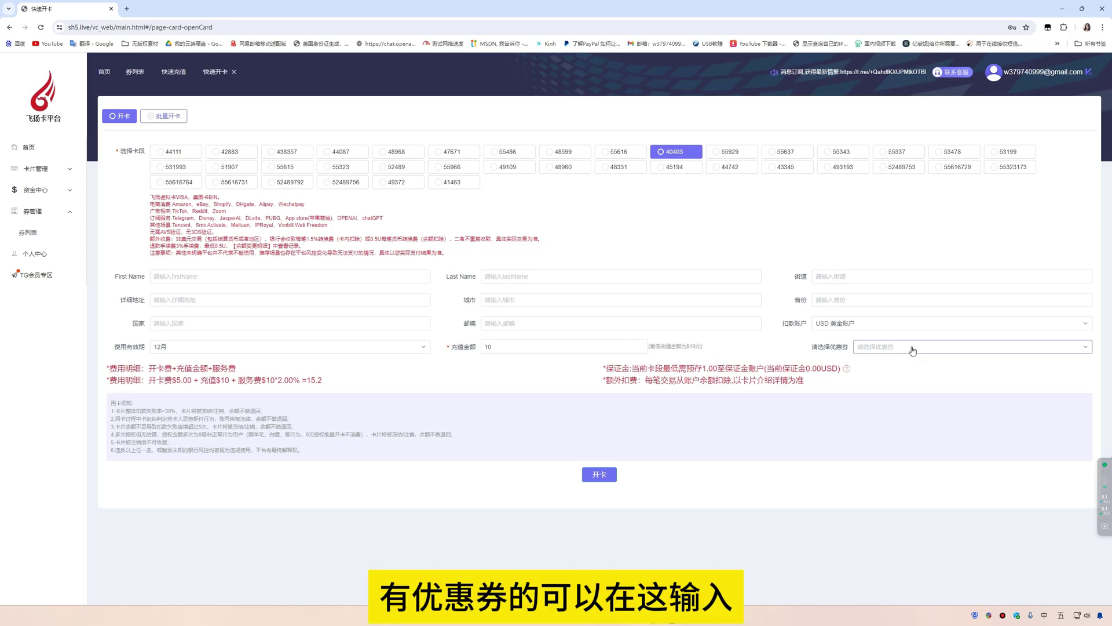
left_click(912, 348)
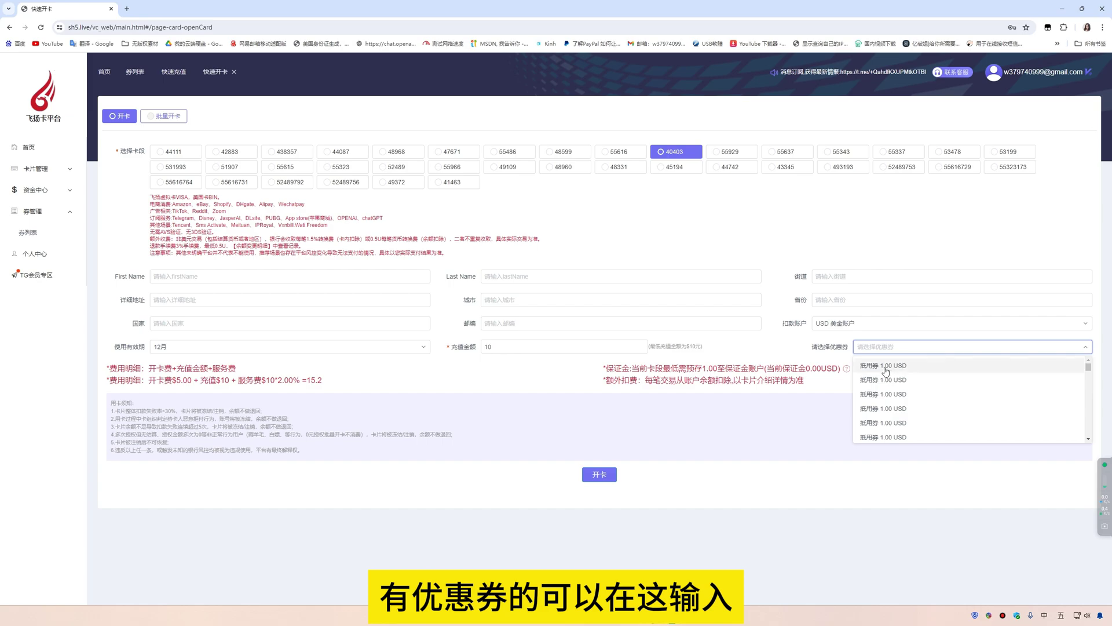
left_click(348, 387)
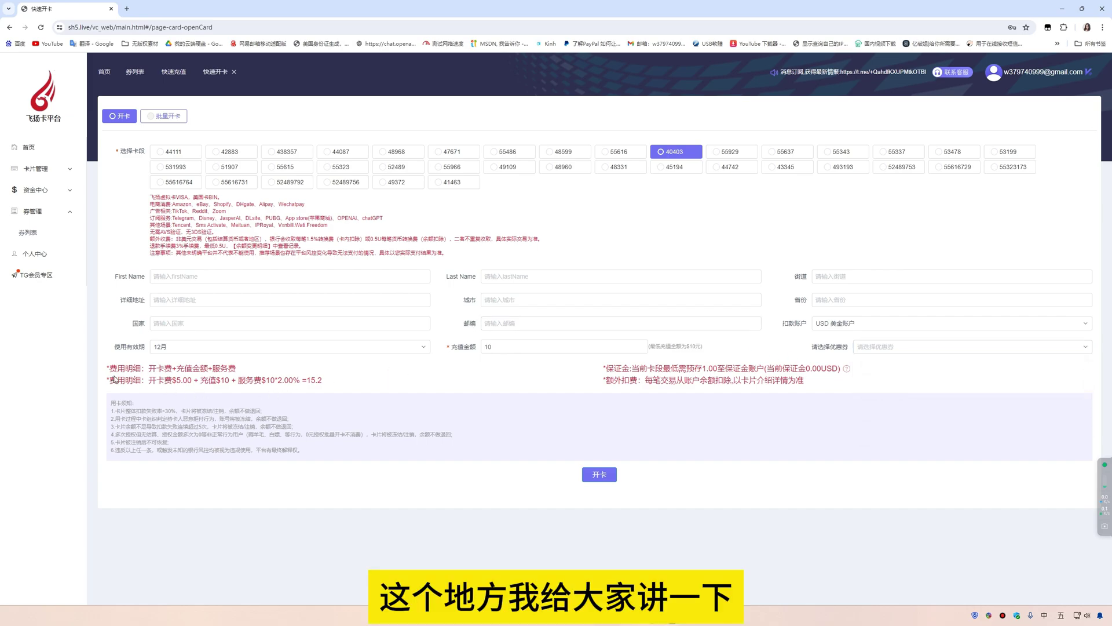
- Review the fee formula with the $5.00 card fee and 15.2 total, then reopen the coupons
left_click_drag(148, 368, 295, 389)
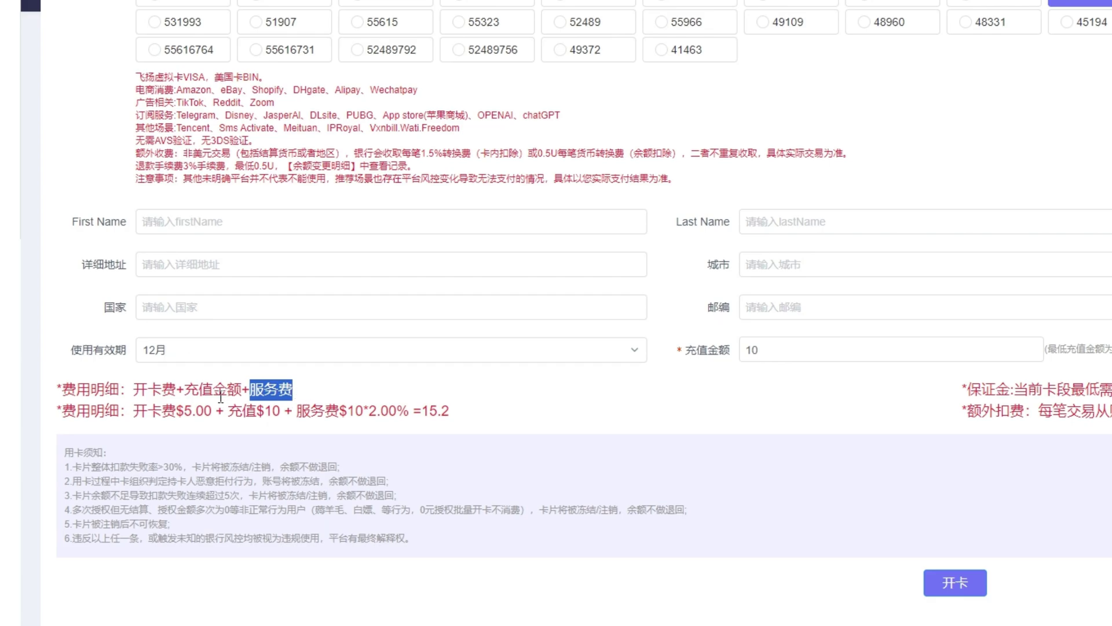
left_click_drag(133, 411, 454, 414)
left_click(301, 413)
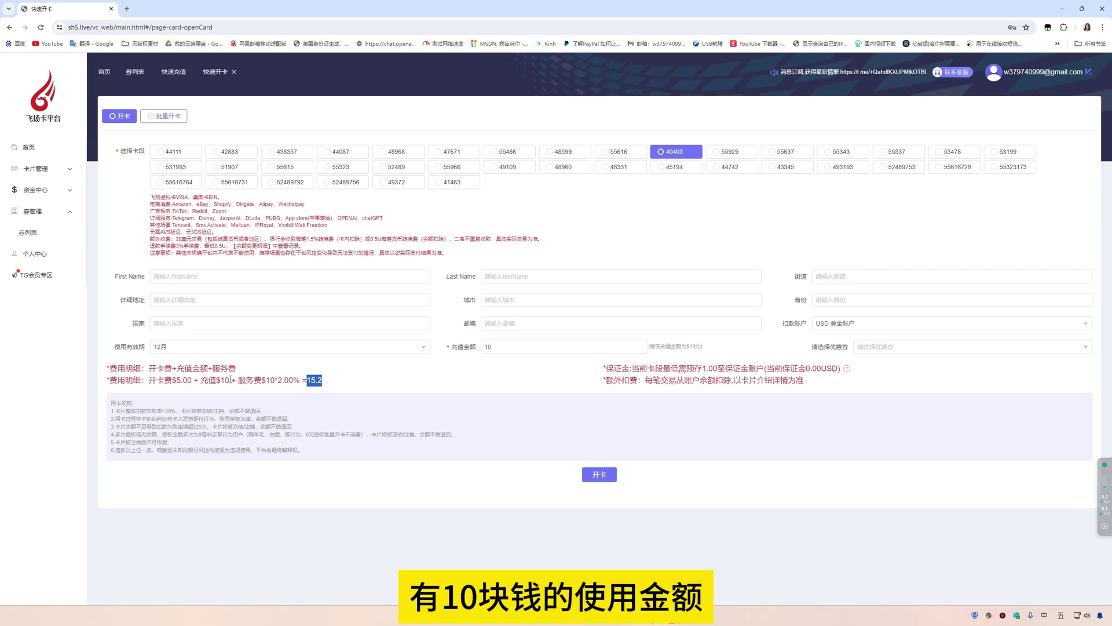
left_click(360, 375)
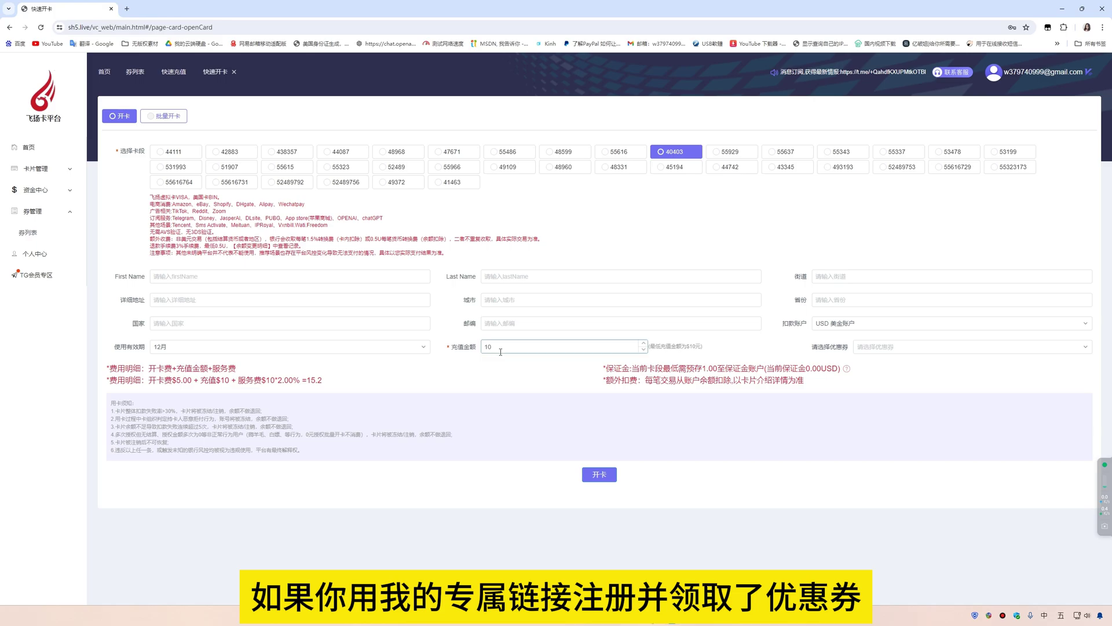
left_click(908, 354)
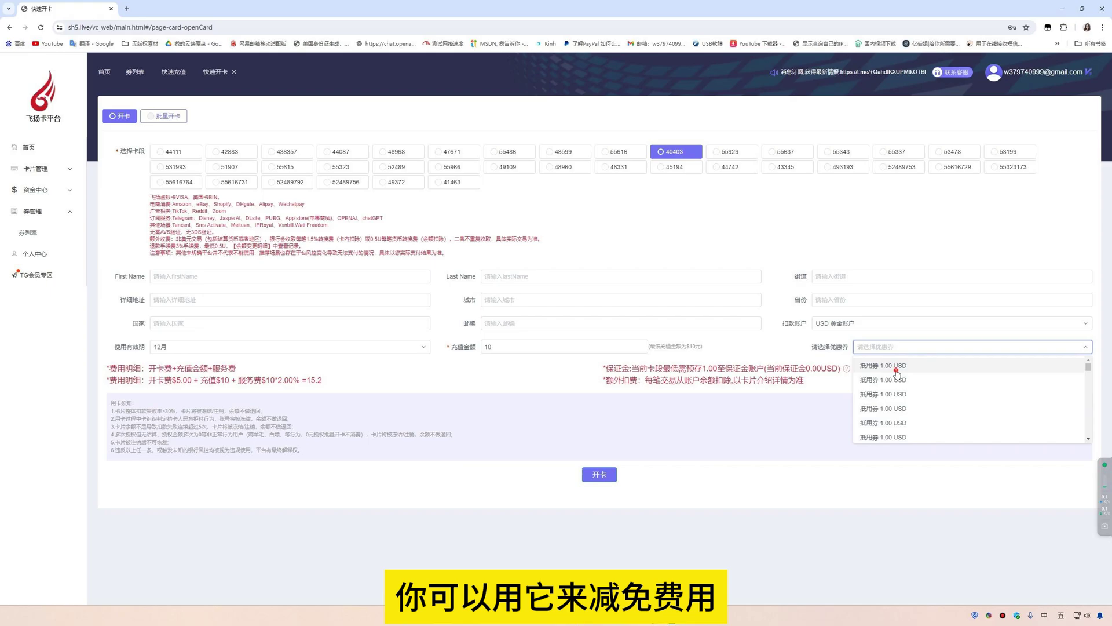
- Apply a 1.00 USD 抵用券, noting the 1.00 minimum deposit versus the 0.00 USD balance
left_click(897, 372)
left_click_drag(606, 369, 664, 370)
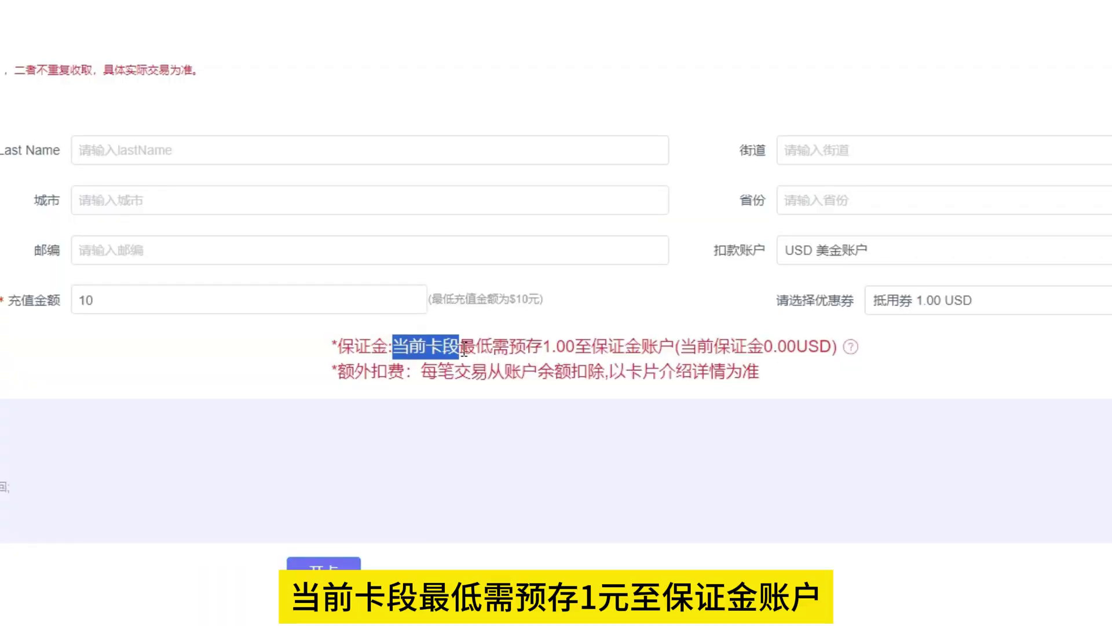
left_click_drag(464, 351, 666, 349)
left_click_drag(680, 348, 827, 359)
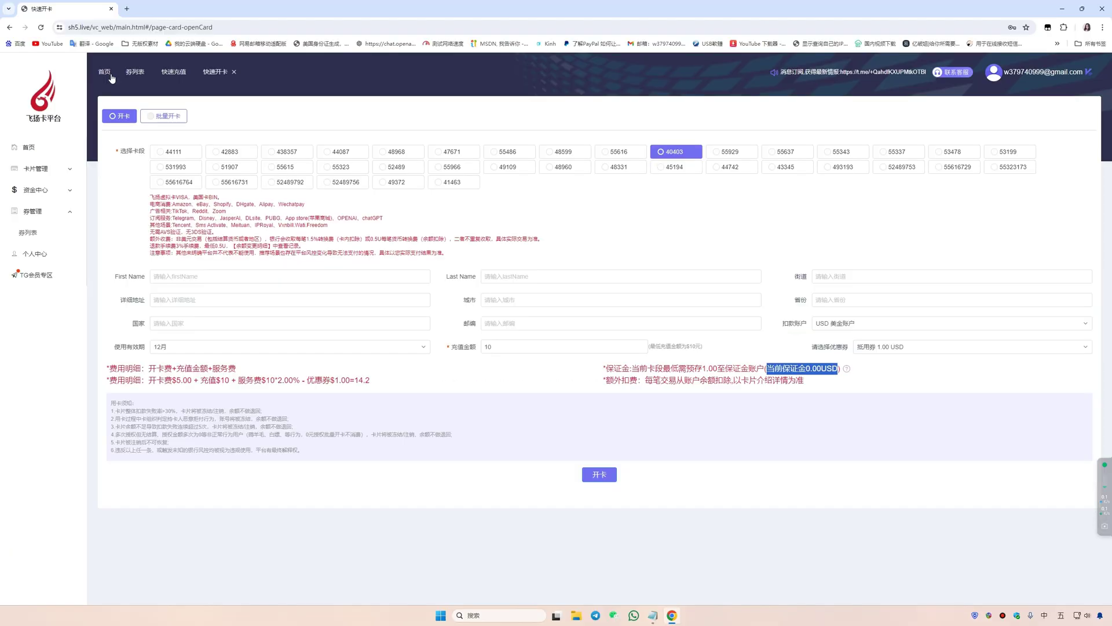
- Top up the 保证金账户 with 1.00 USD from the $25.30 wallet and return to 快速开卡
left_click(106, 72)
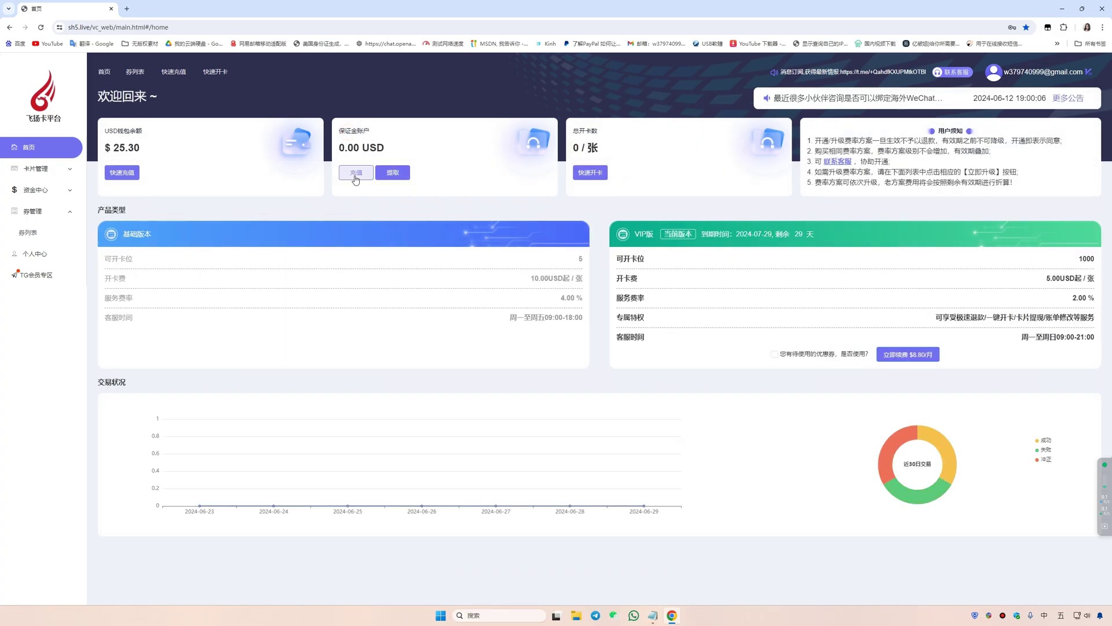
left_click_drag(113, 147, 137, 147)
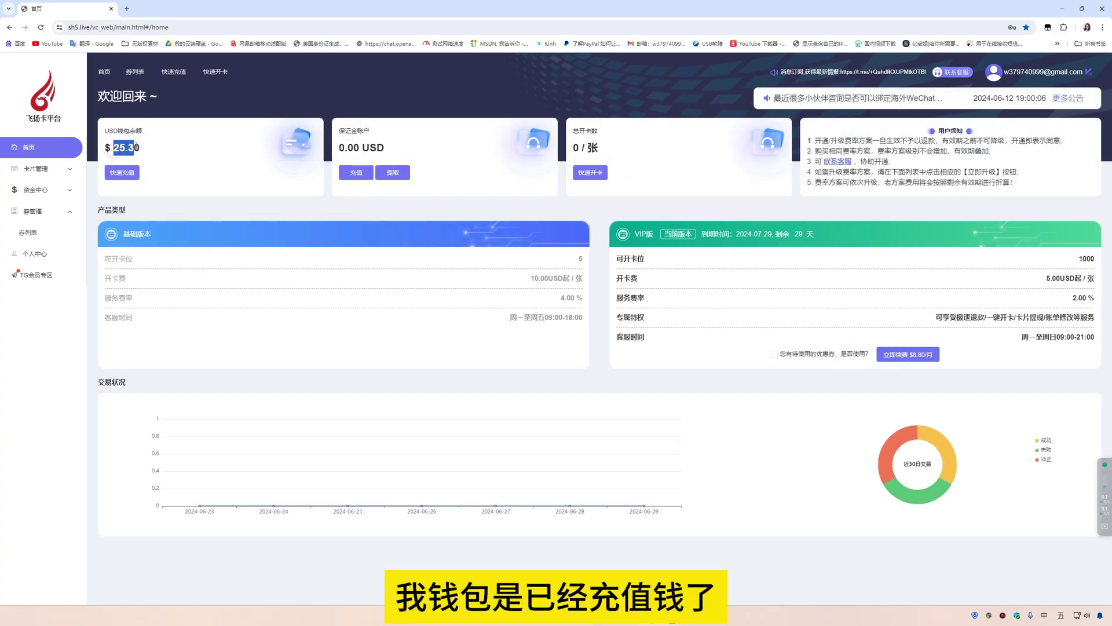
left_click(354, 173)
left_click(521, 230)
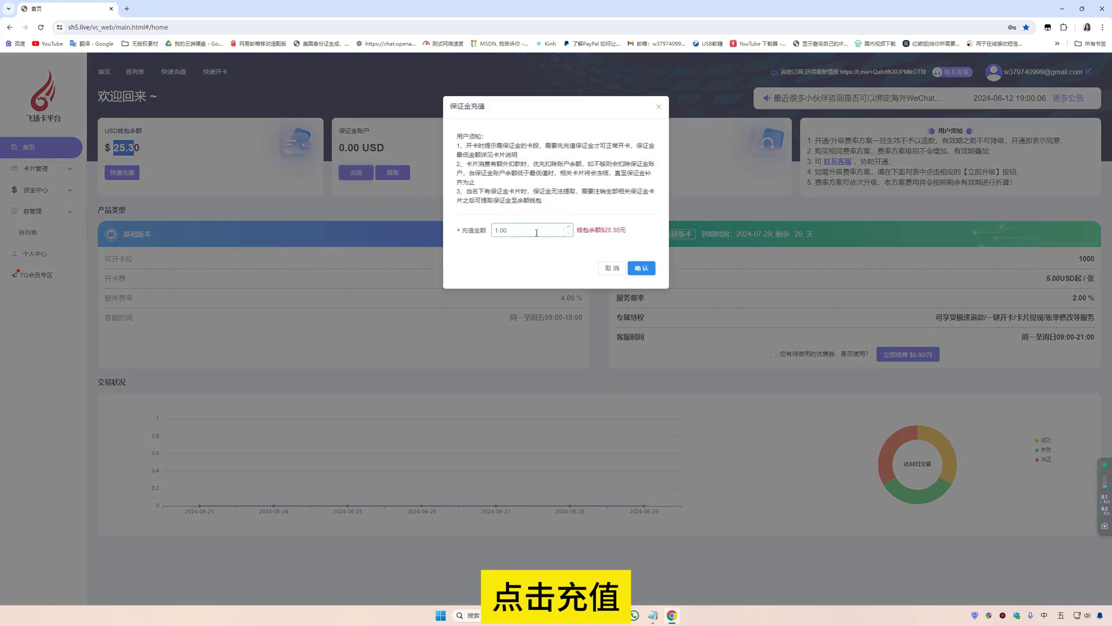
left_click(642, 268)
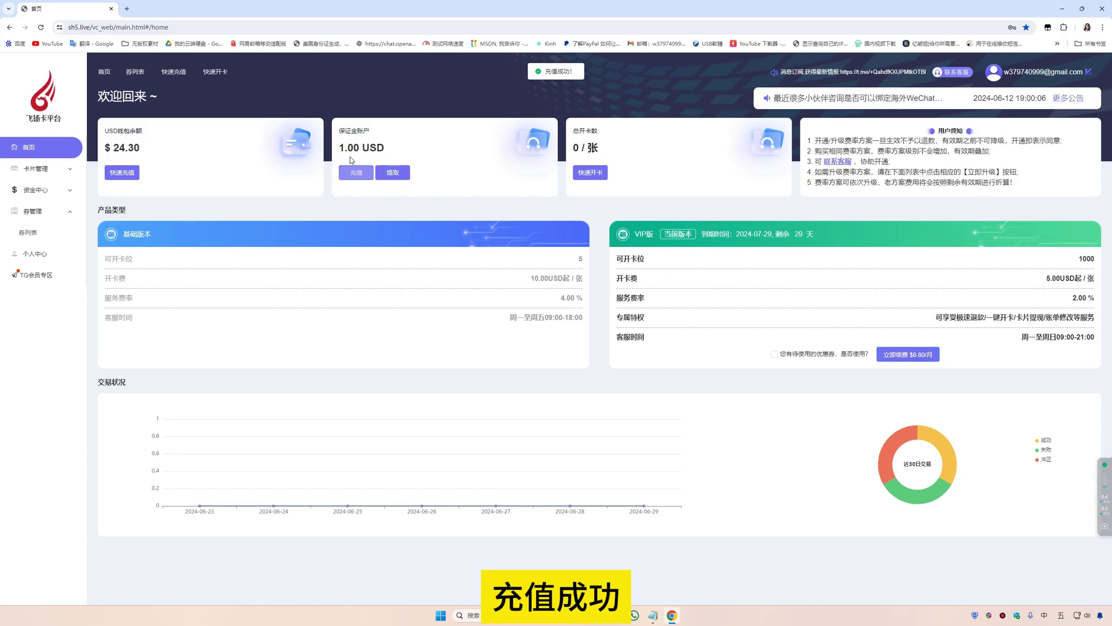
left_click(595, 177)
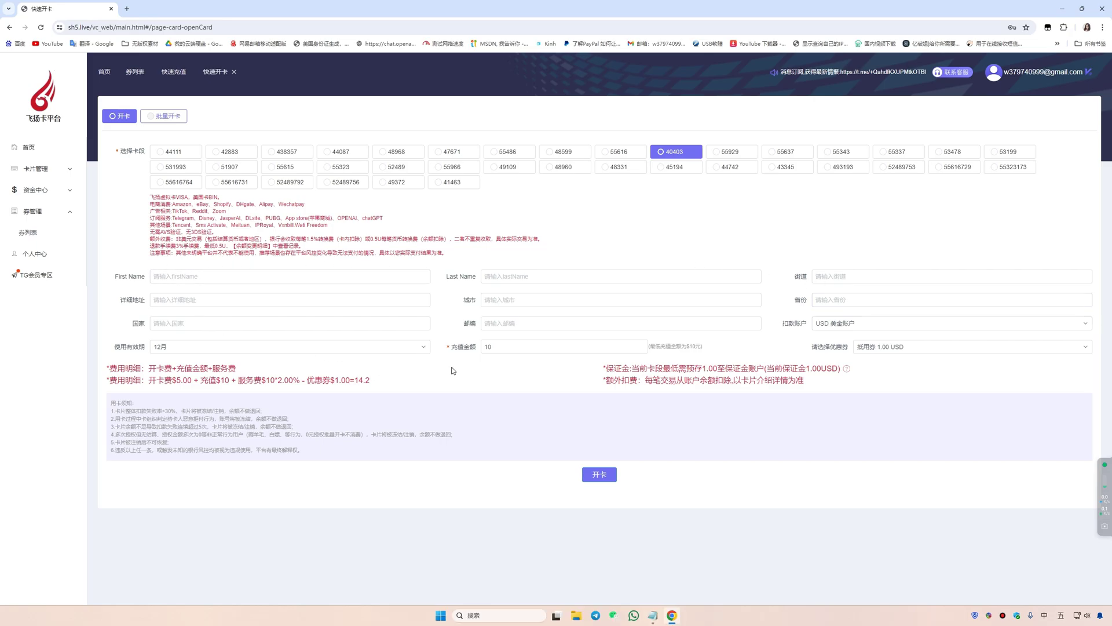
- Submit the 40403 card order, accept the 用卡须知 notice, and open 卡片管理 > 卡片列表
left_click(602, 475)
left_click(603, 475)
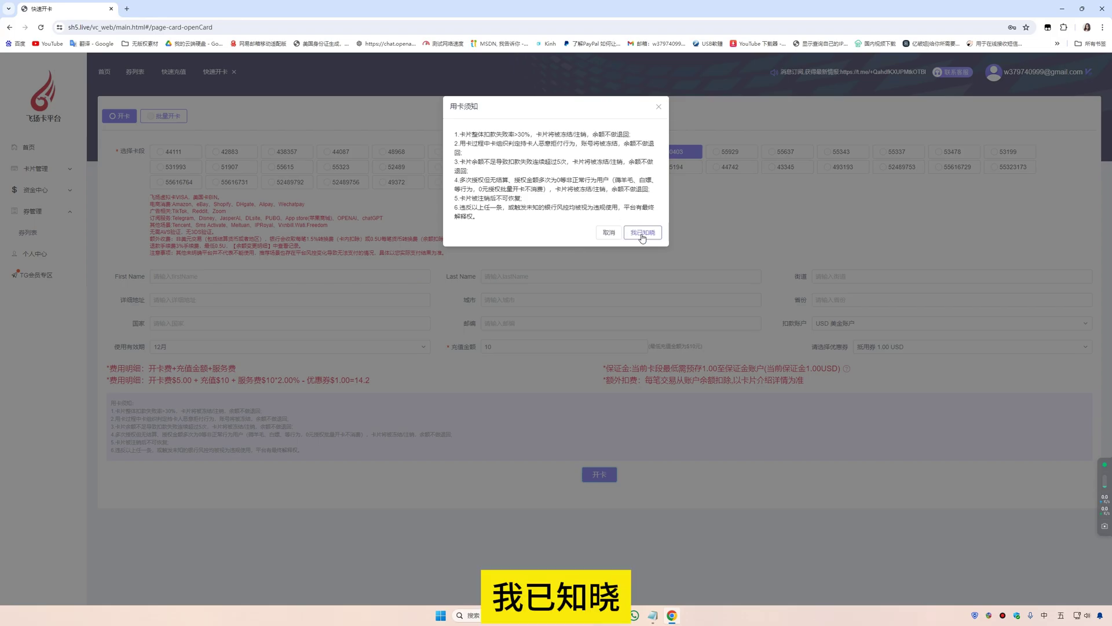
left_click(644, 235)
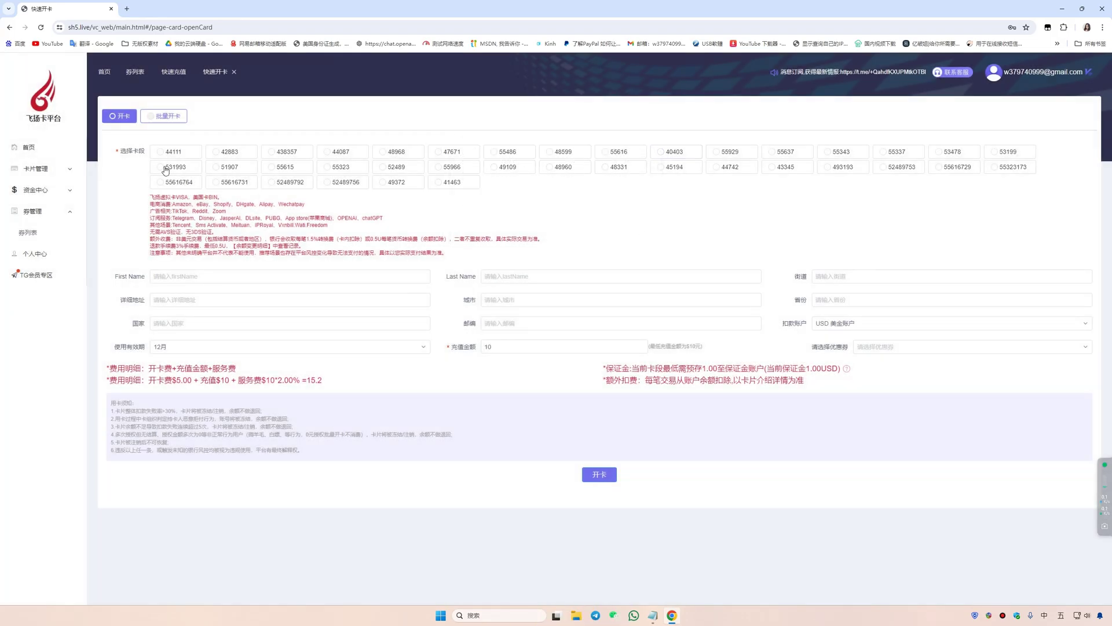
left_click(38, 172)
left_click(48, 213)
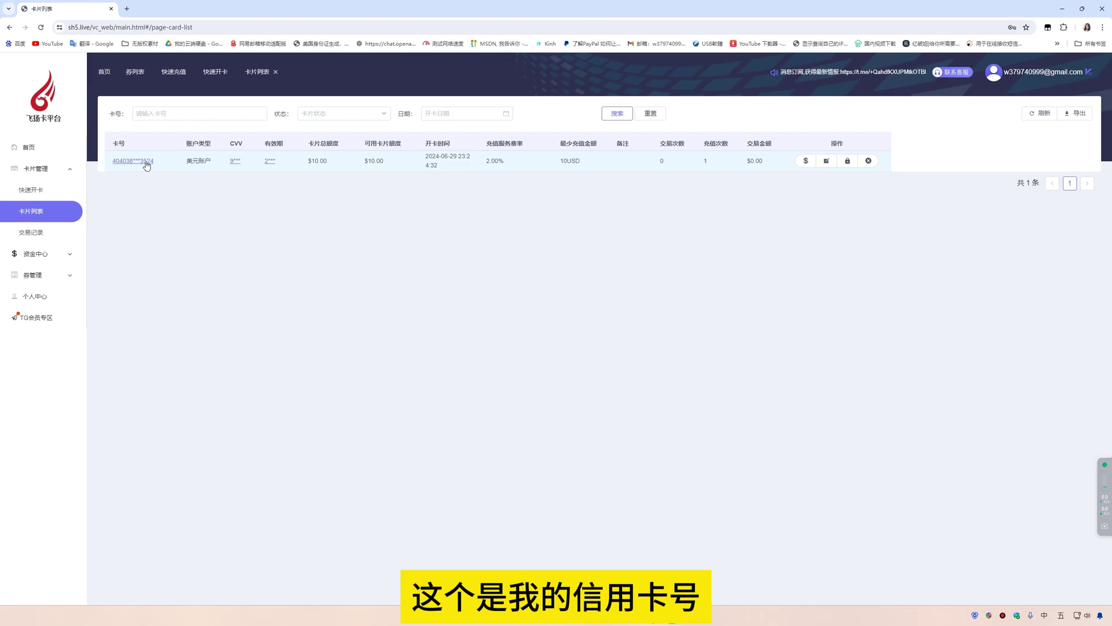
- Start recharging the new card and paste the emailed verification code into the setup form
double_click(313, 162)
left_click(752, 179)
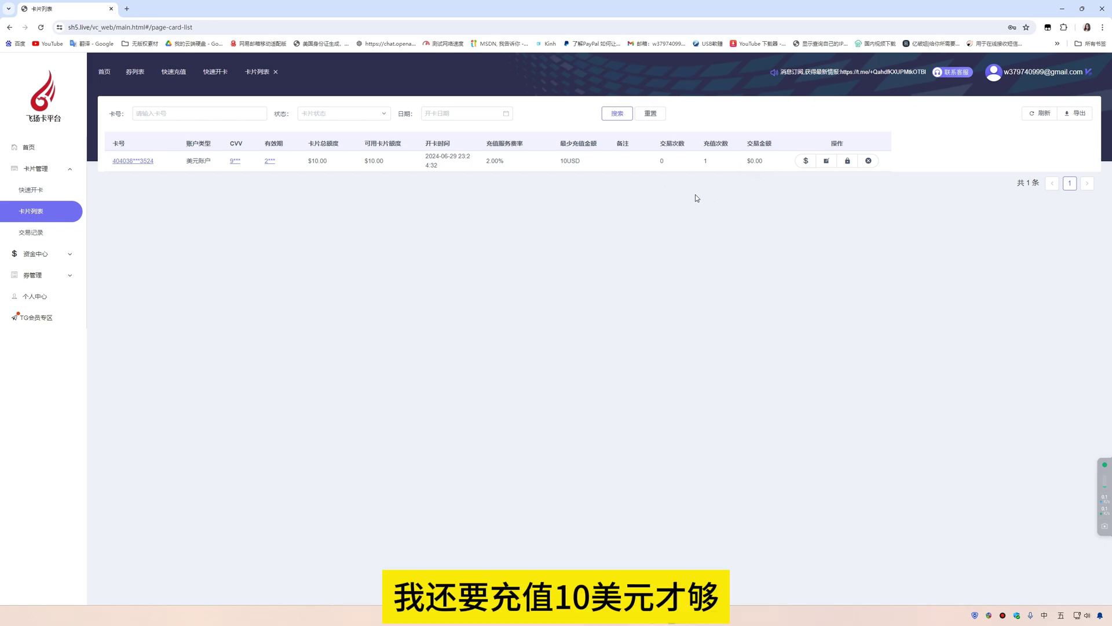
left_click(806, 161)
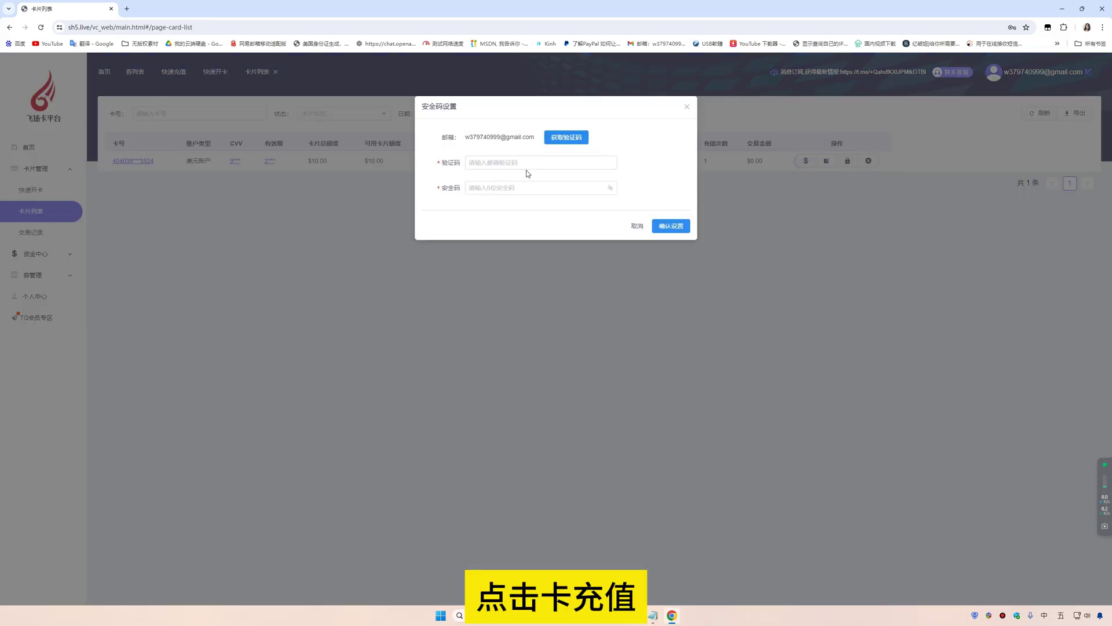
left_click(526, 164)
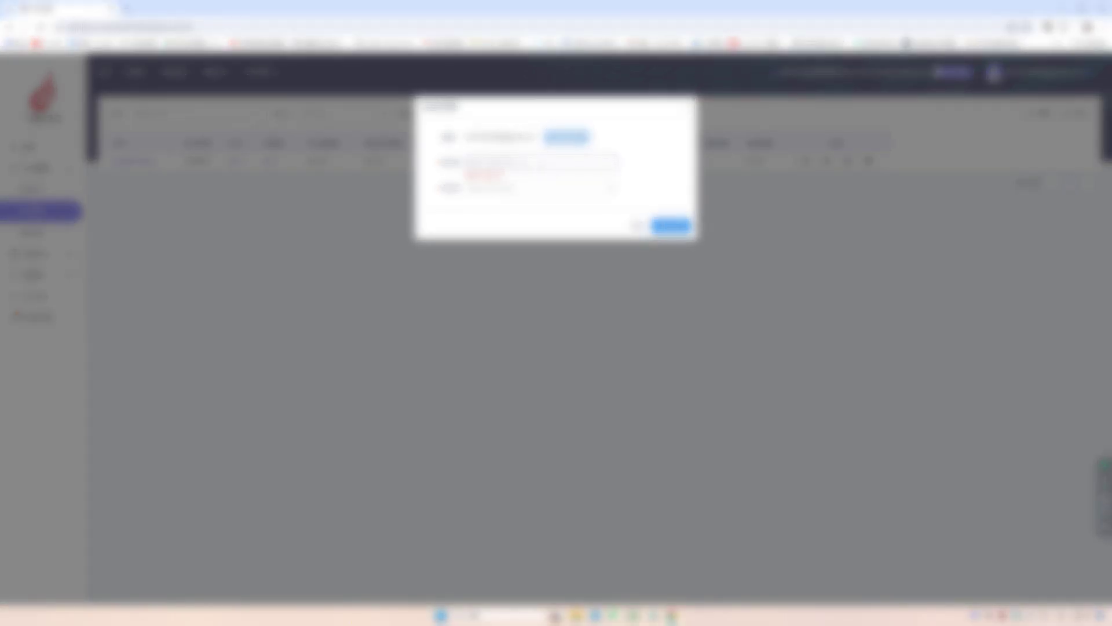
left_click(527, 162)
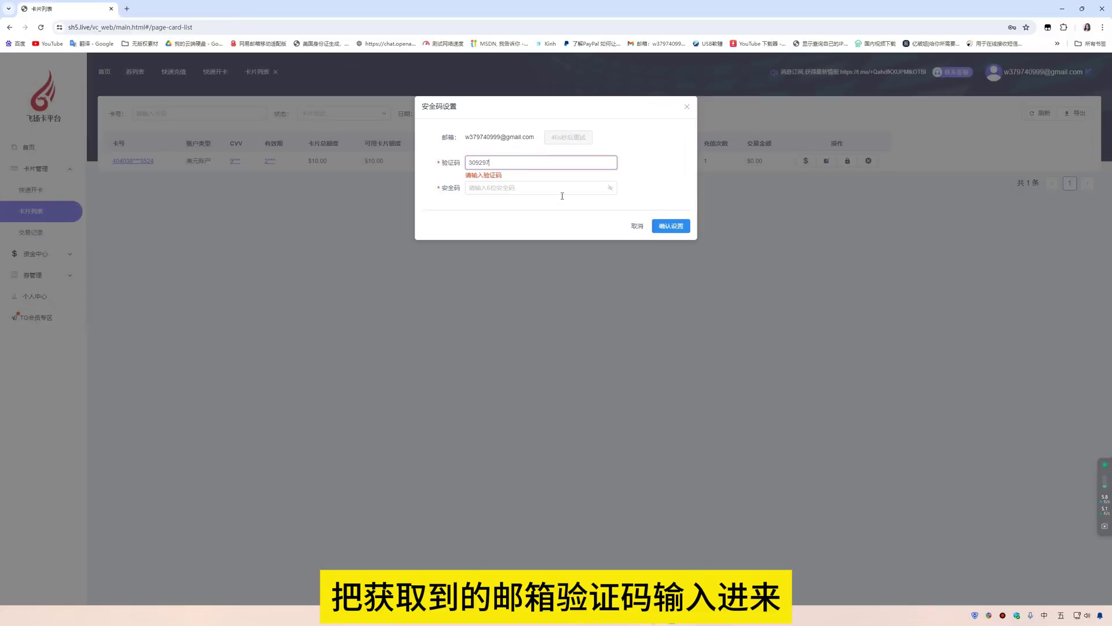
left_click(578, 287)
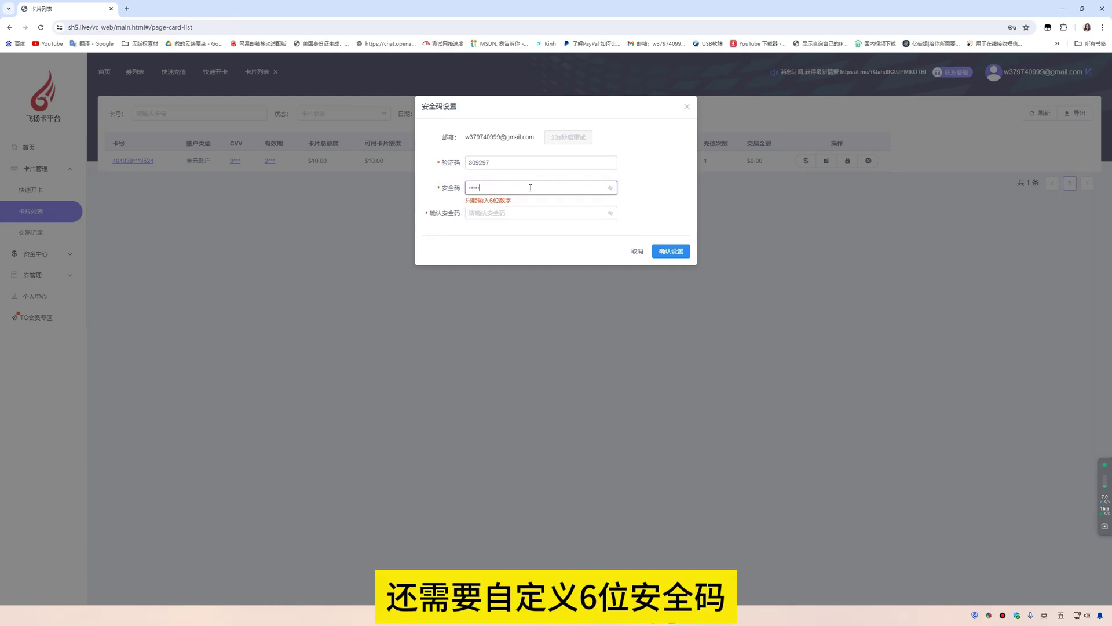
- Enter and confirm a six-digit security code, save it, and pass the 安全码校验 check
left_click(500, 212)
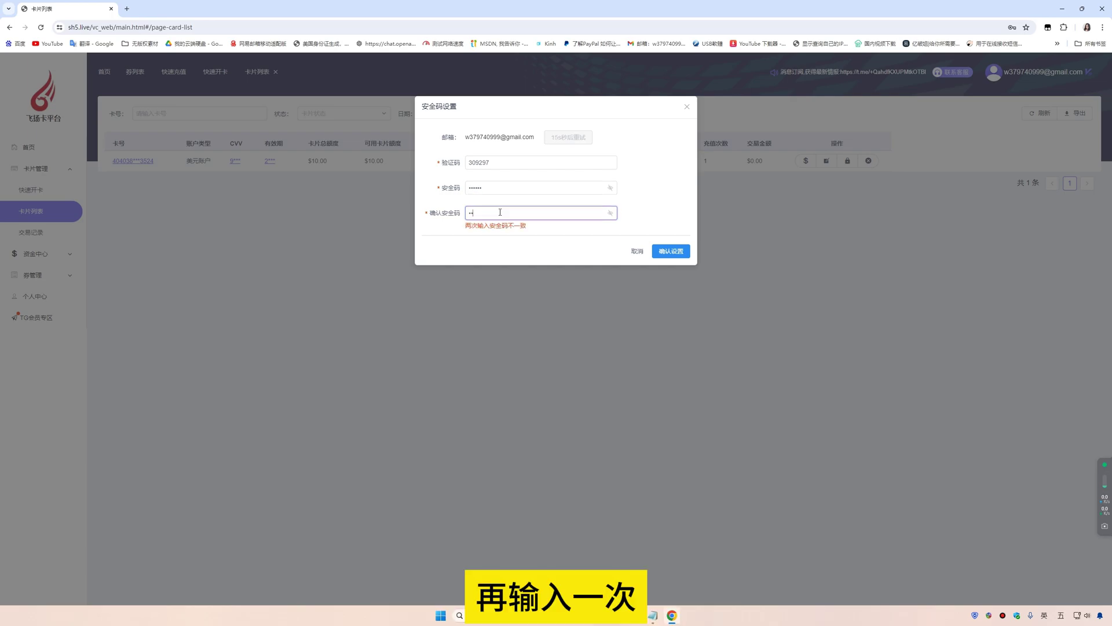
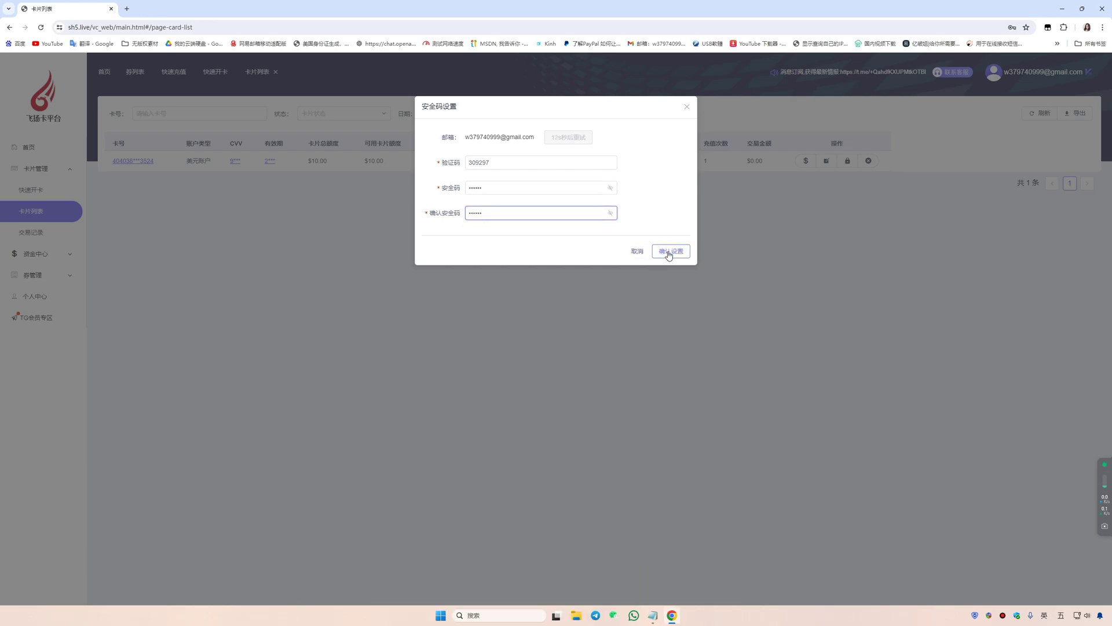
left_click(673, 256)
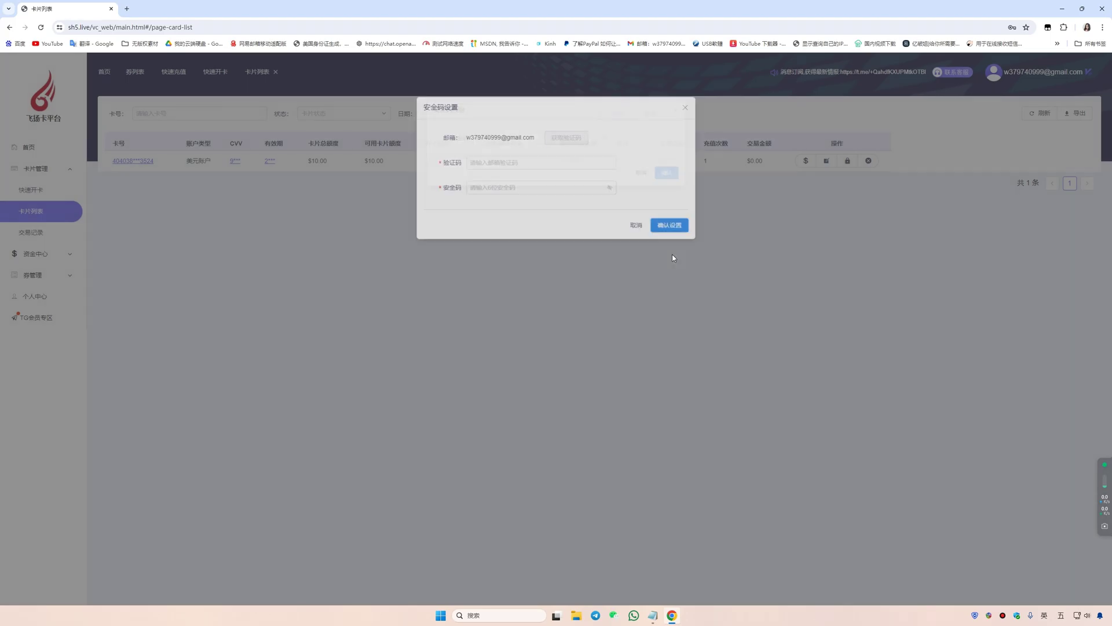
left_click(473, 138)
type("1")
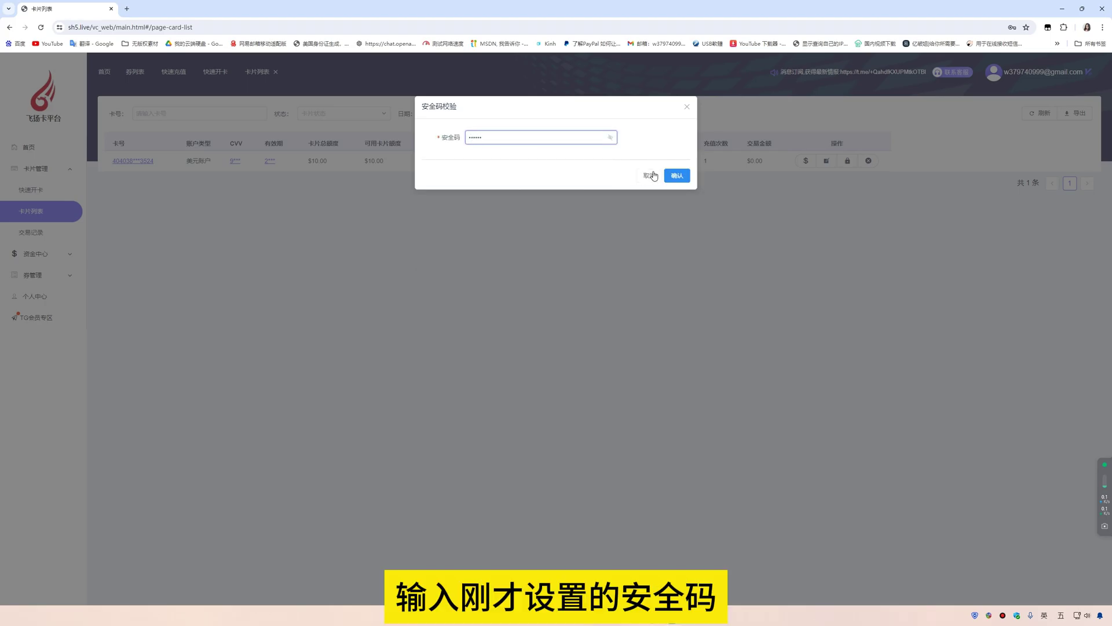
left_click(676, 175)
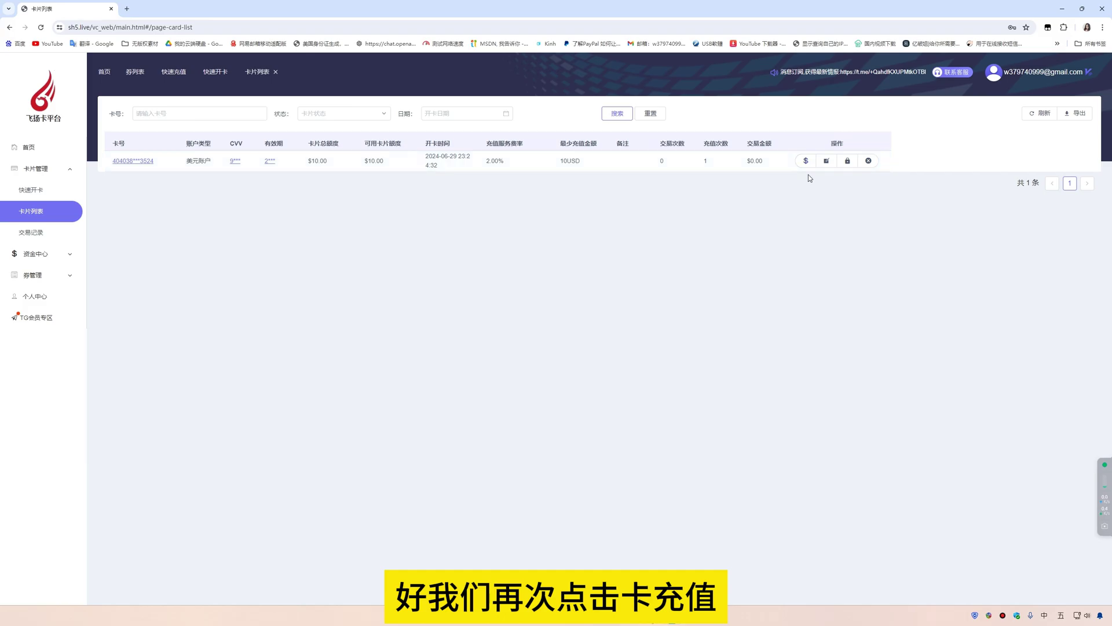
- Top up the virtual card with 10 USD and reload to confirm the $20.10 available limit
left_click(806, 162)
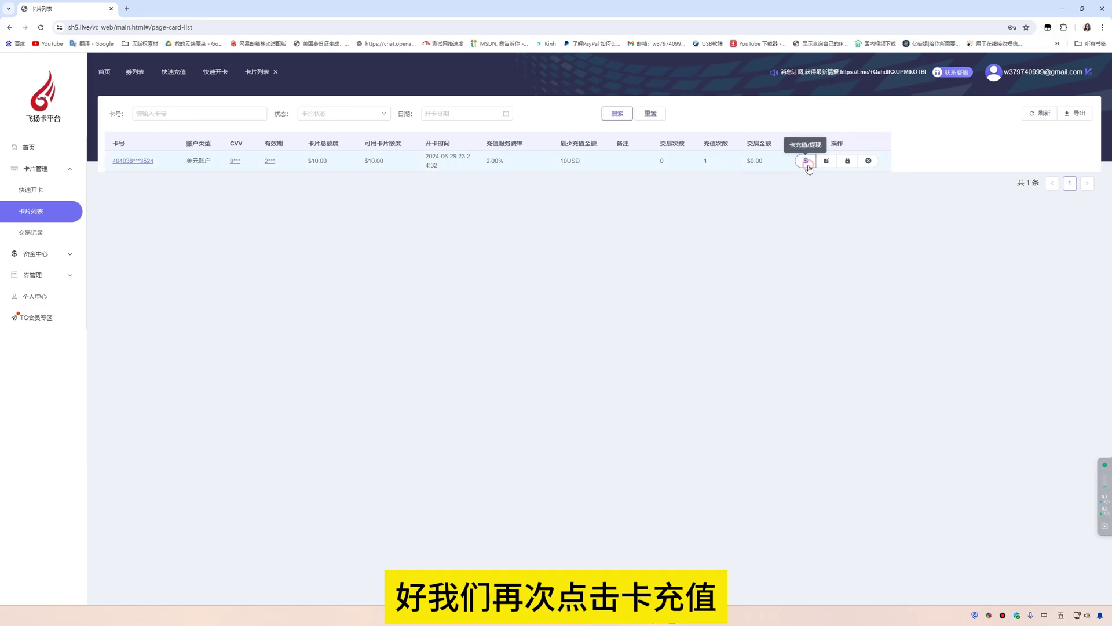
left_click_drag(539, 174, 485, 175)
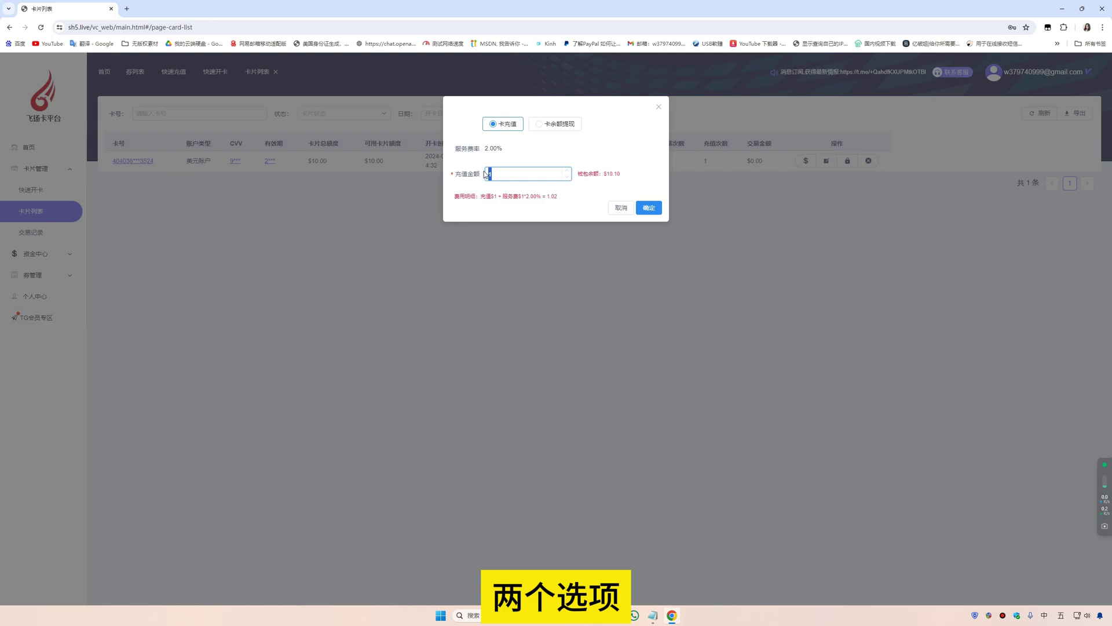
left_click(506, 129)
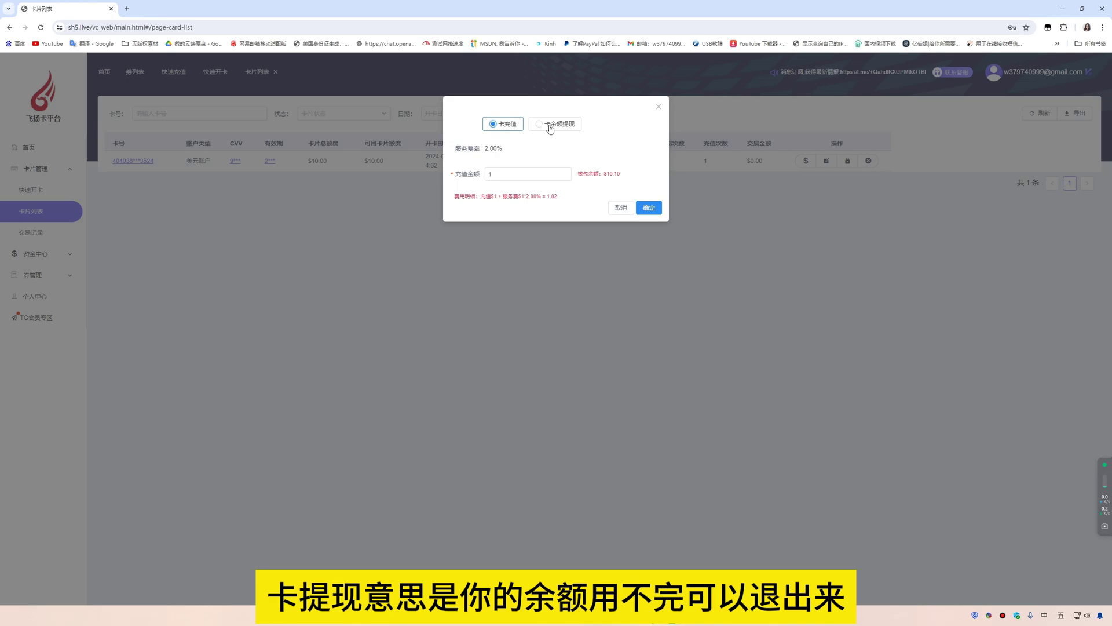
left_click(501, 174)
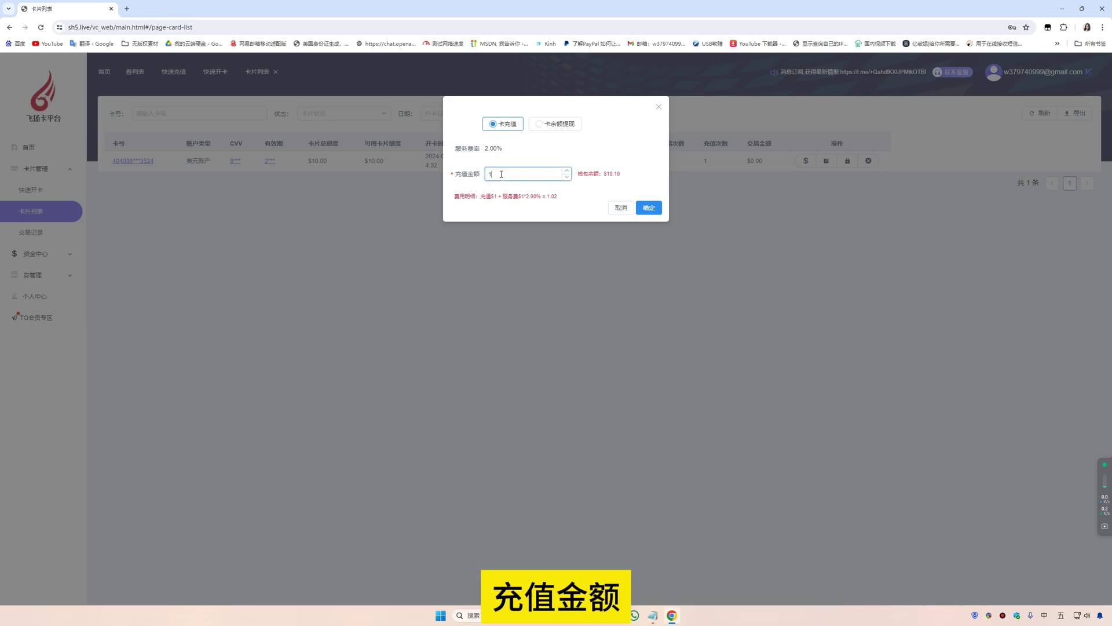
type("0")
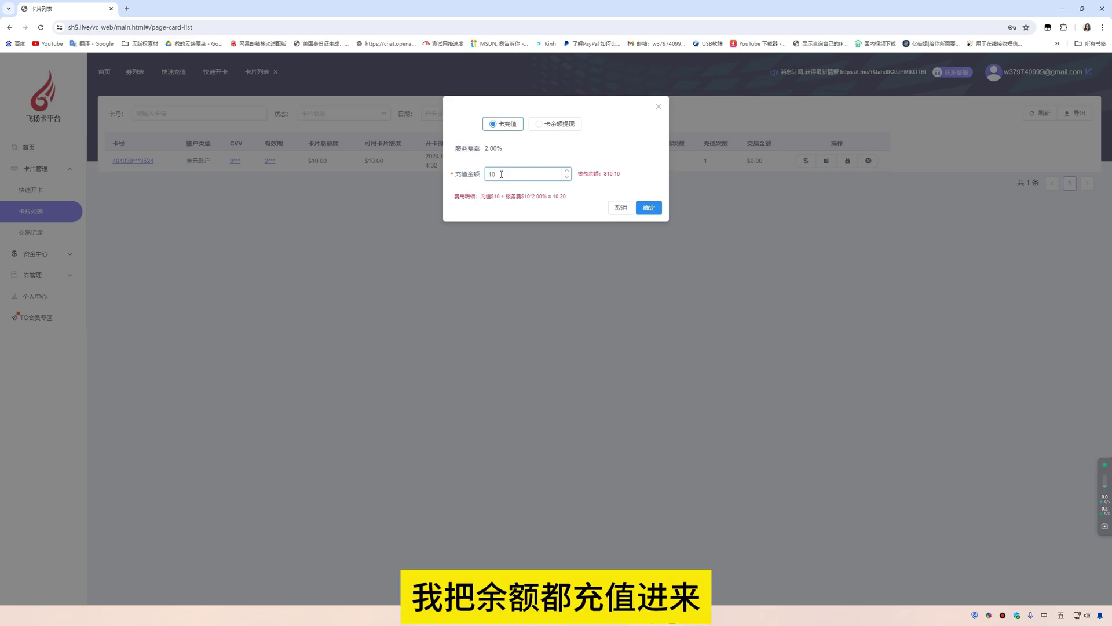
type(".1")
double_click(609, 173)
left_click(649, 208)
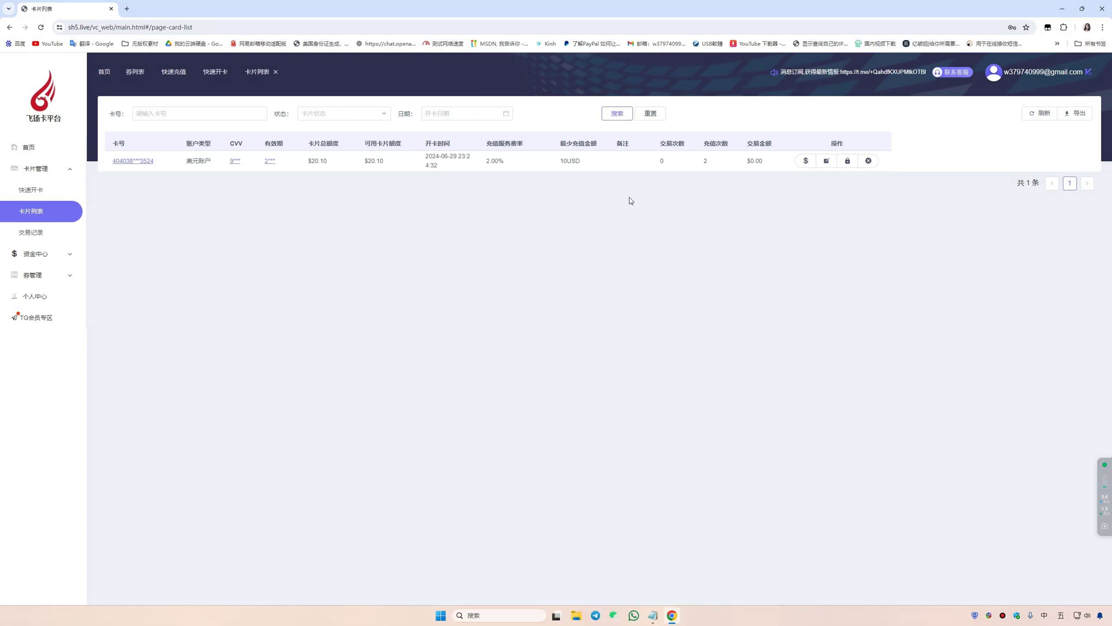
left_click(40, 27)
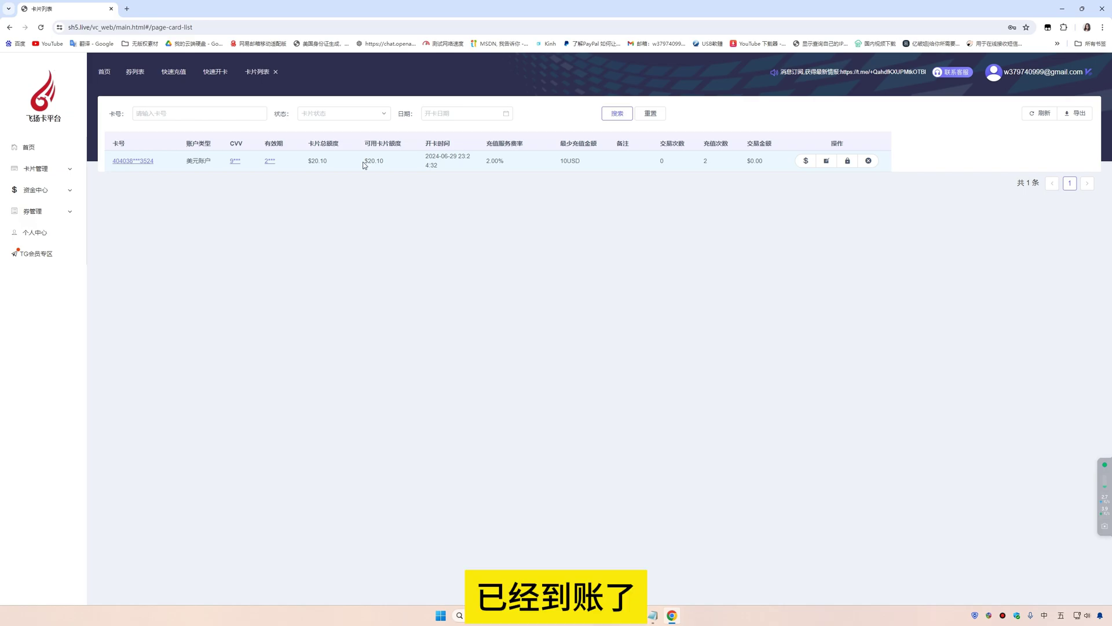
left_click_drag(364, 161, 387, 164)
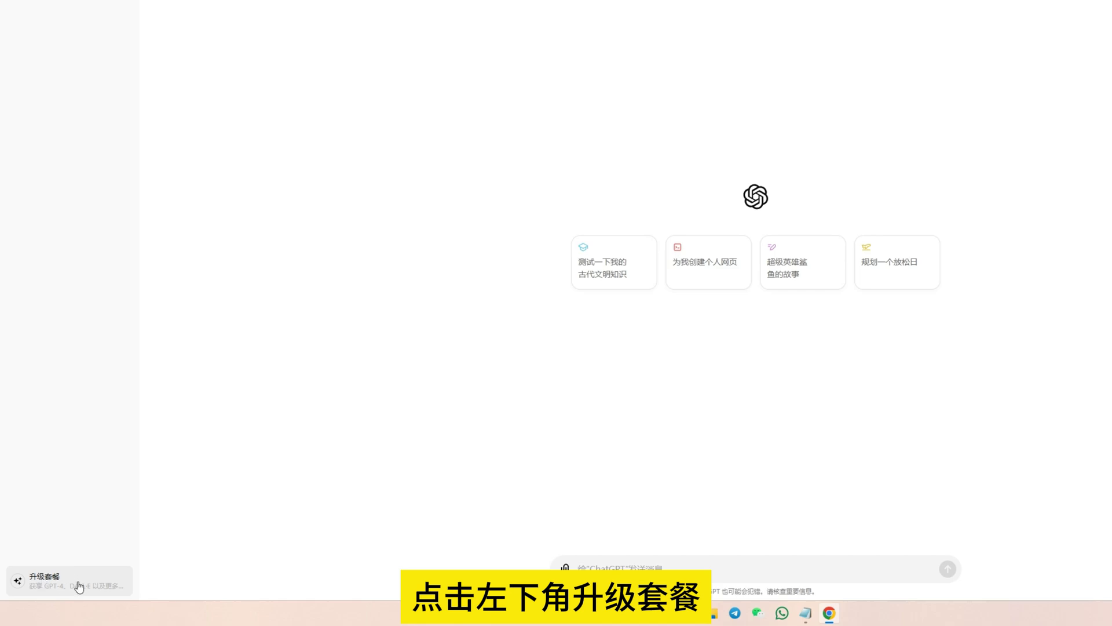
- Choose the Plus upgrade and set the US$20.00/month checkout's billing country to the United States
left_click(65, 574)
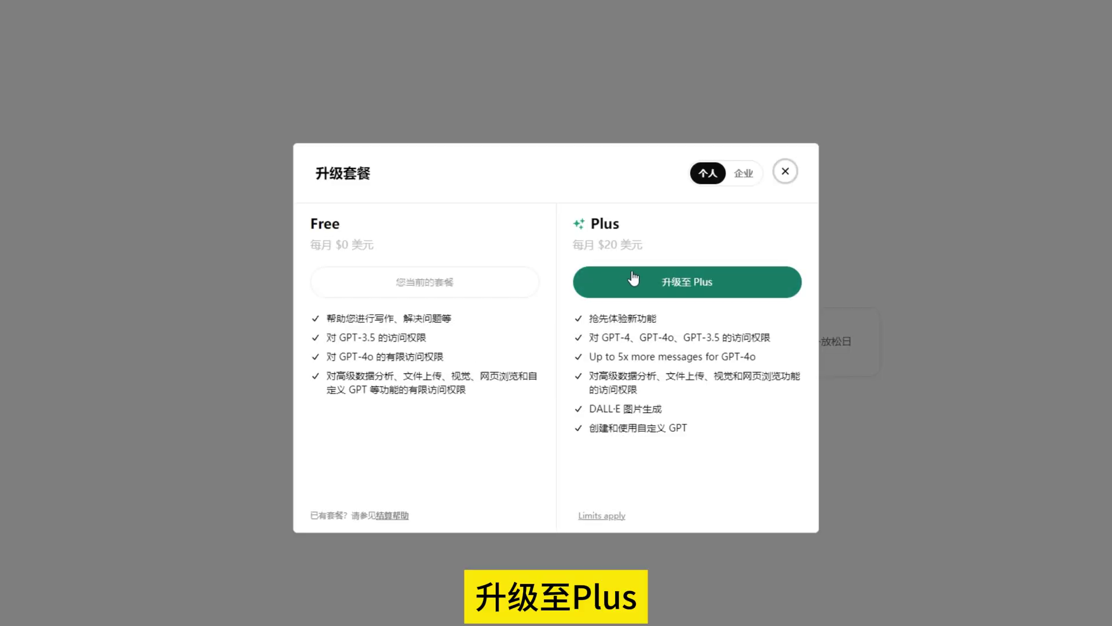
left_click(676, 292)
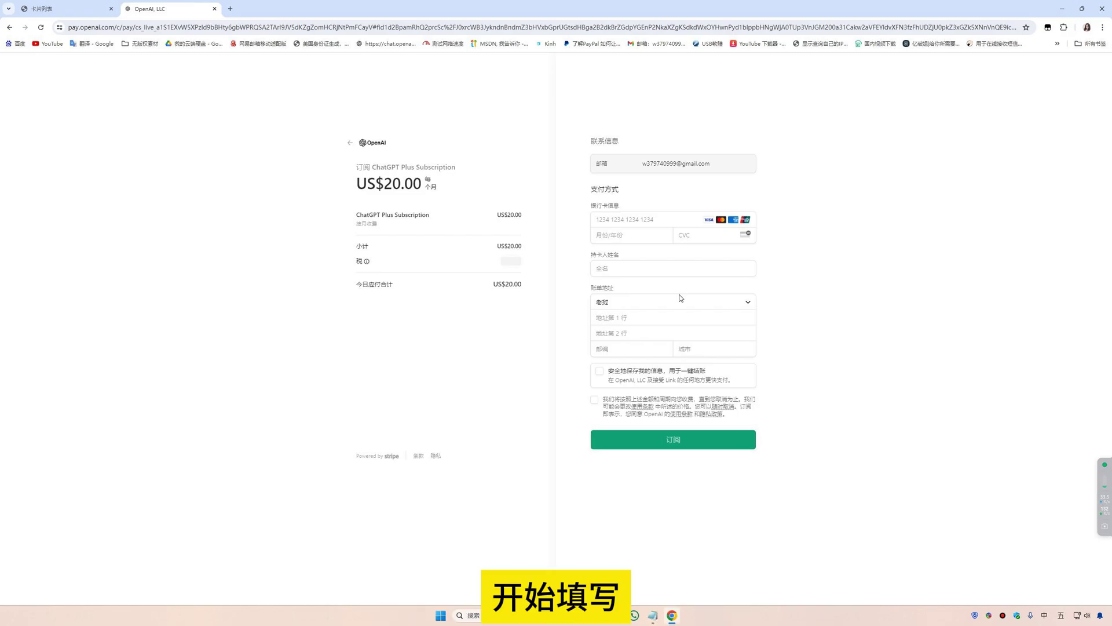
left_click(681, 298)
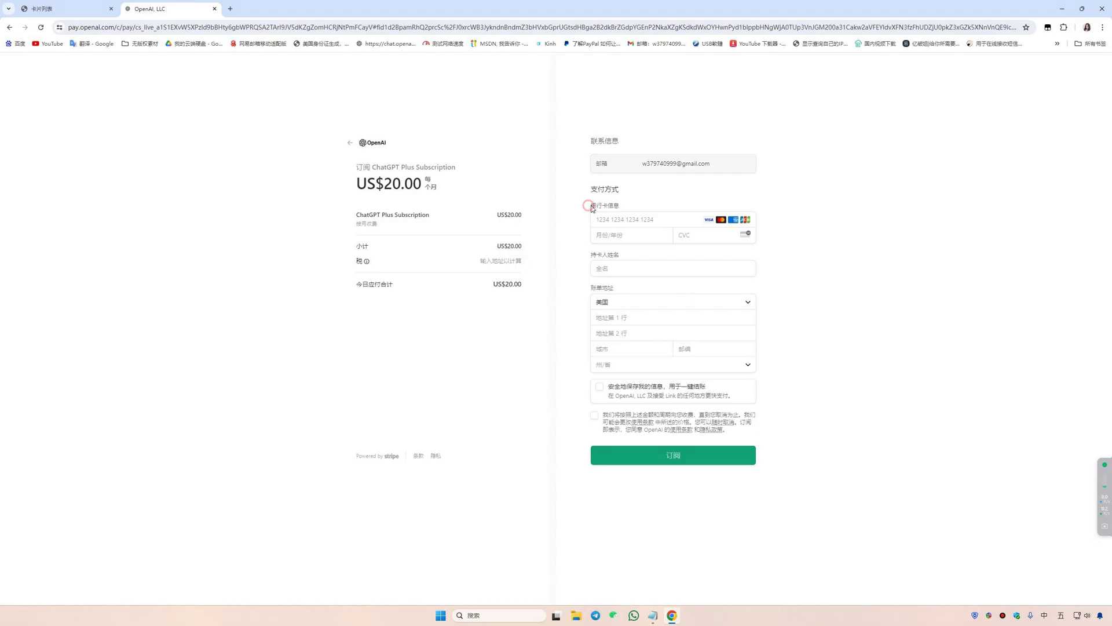
left_click_drag(590, 205, 614, 208)
- Copy the virtual card's number from the card platform into the checkout's card number field
left_click(845, 250)
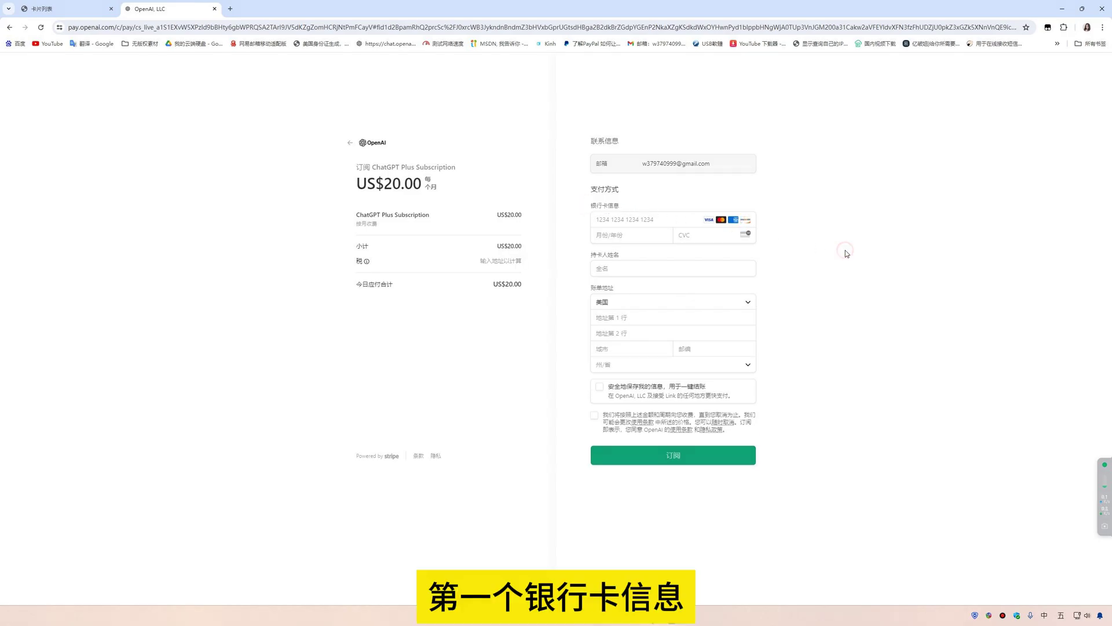
left_click(77, 5)
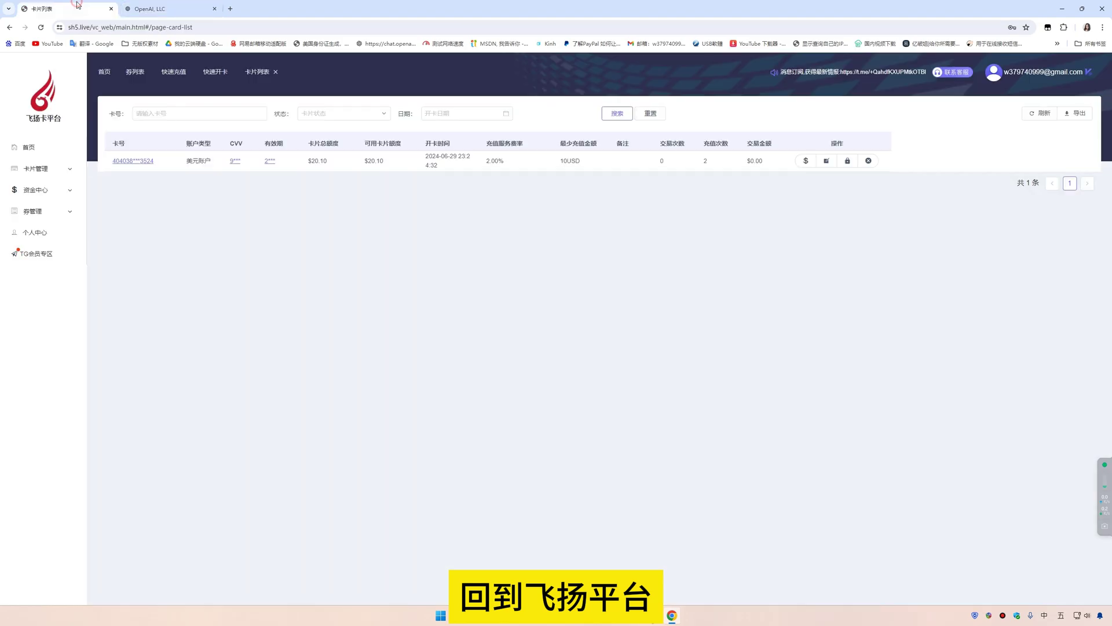
left_click(137, 161)
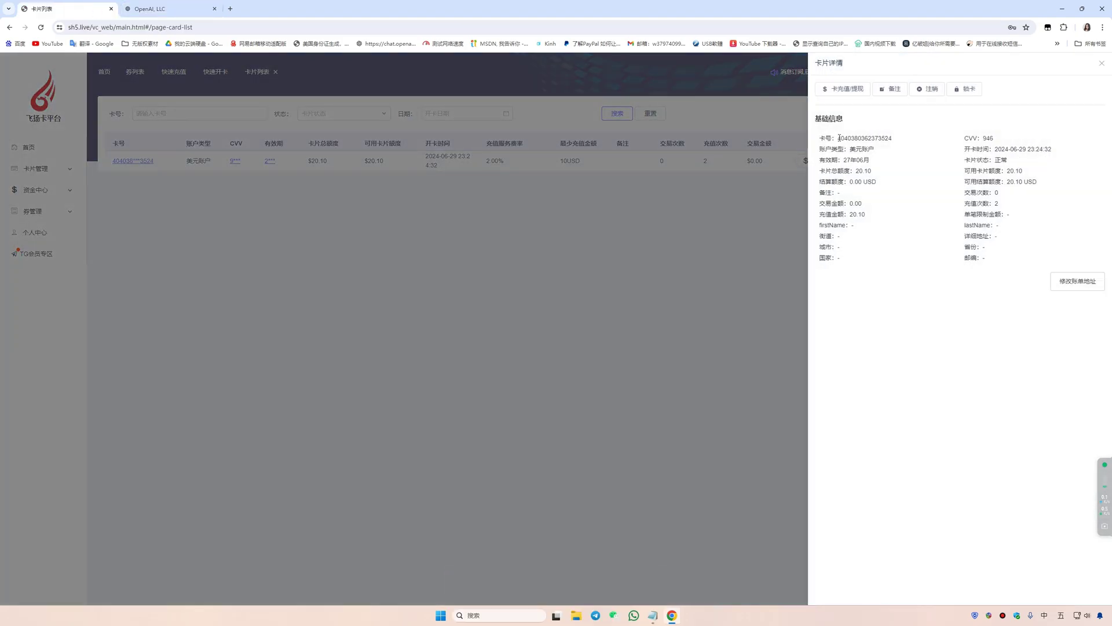
left_click_drag(839, 137, 895, 140)
right_click(878, 141)
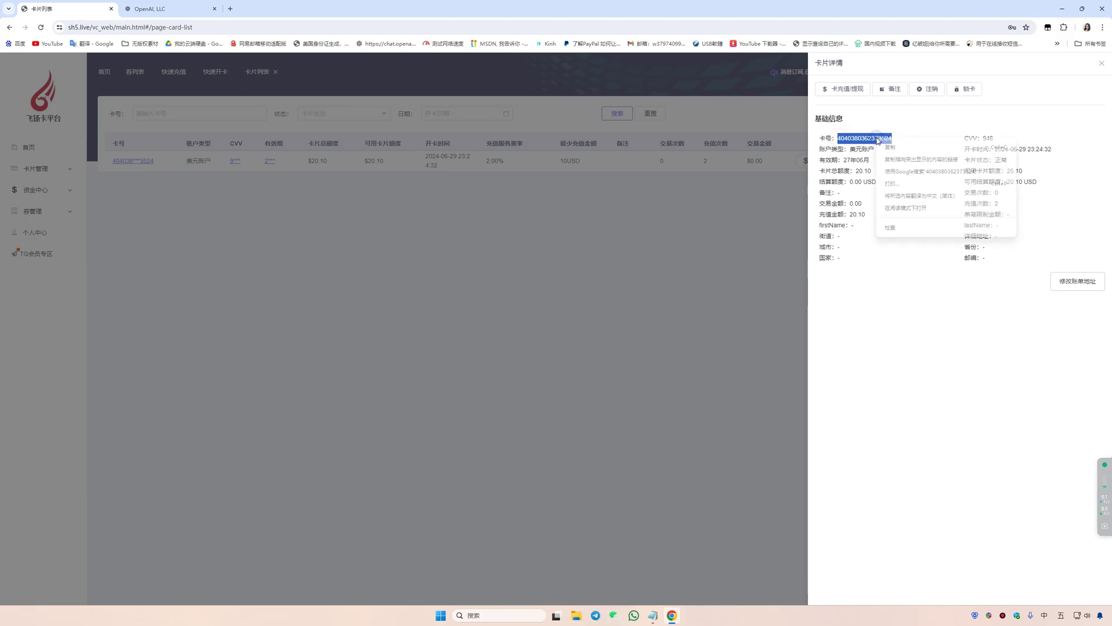
left_click(890, 147)
left_click(220, 5)
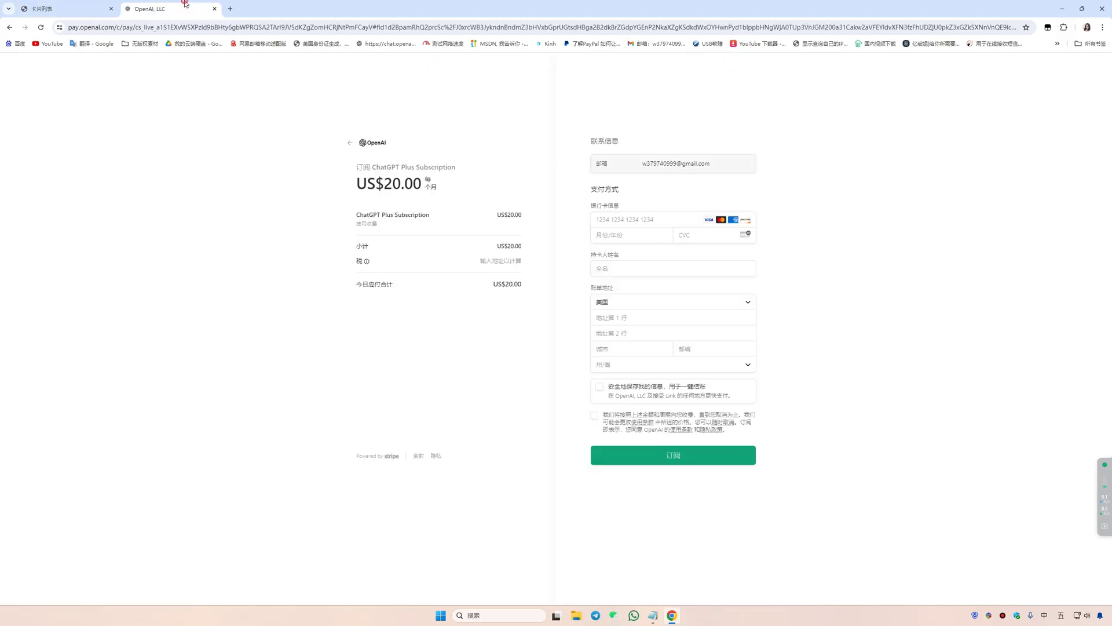
left_click(623, 220)
key("ctrl+v")
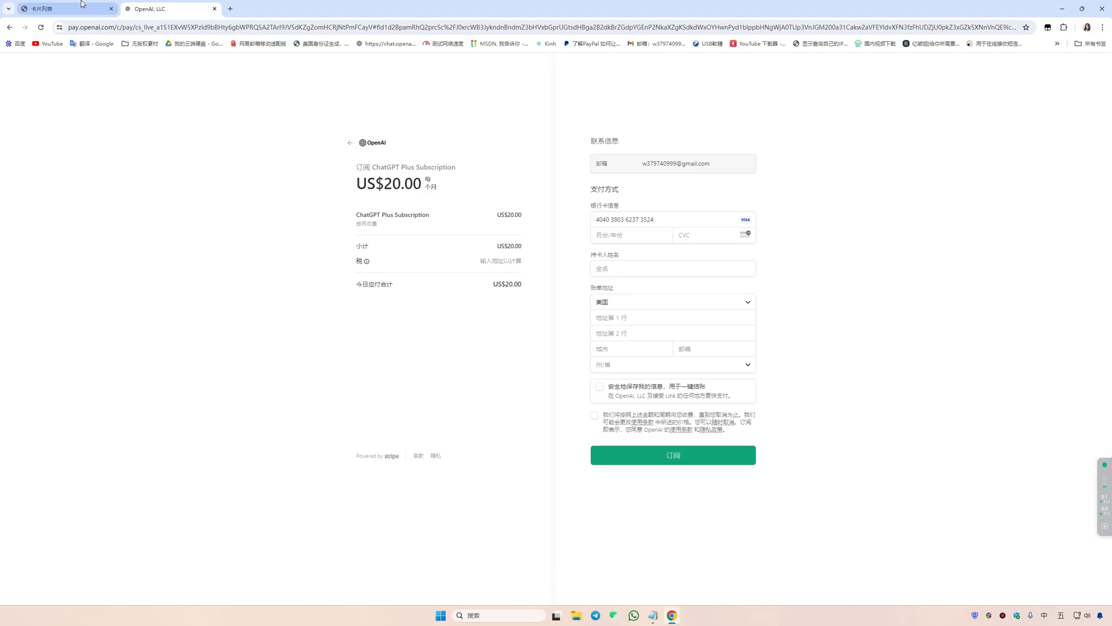
- Enter the card's expiry date 06 / 27 in the checkout
left_click(64, 9)
mouse_move(844, 160)
left_mouse_down()
mouse_move(858, 161)
mouse_move(843, 161)
left_mouse_up()
left_click(865, 160)
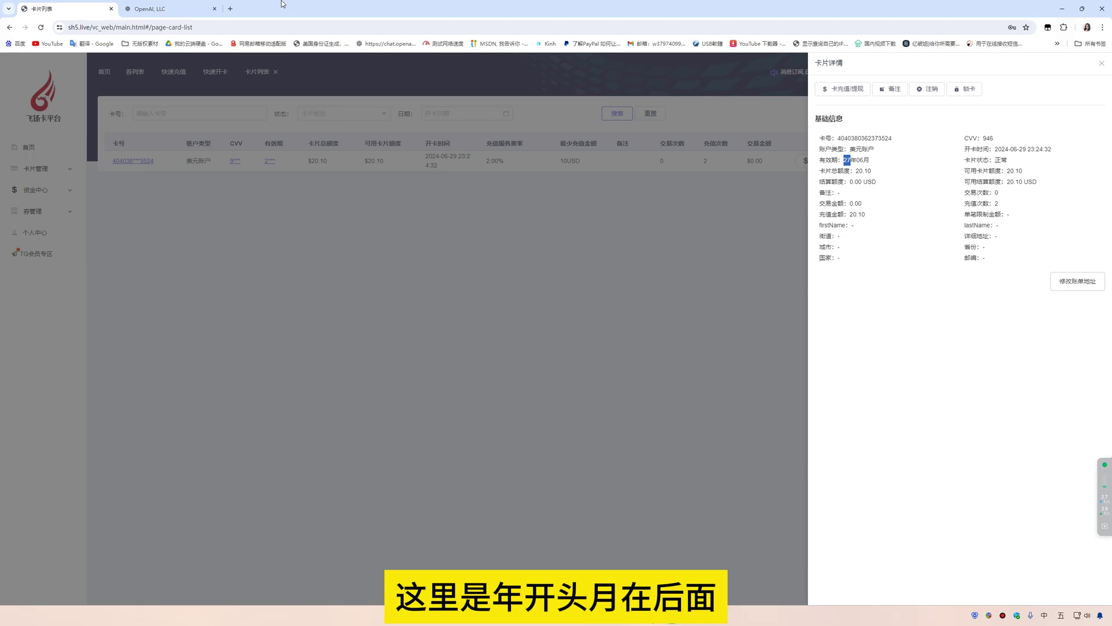
left_click(168, 9)
left_click(649, 236)
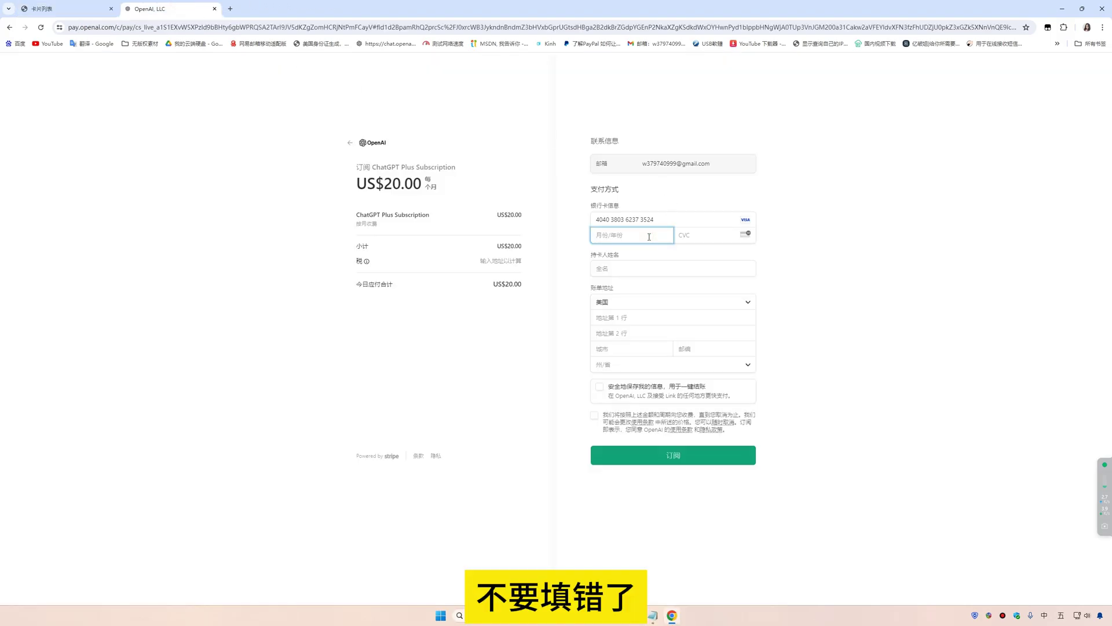
type("06 / 27")
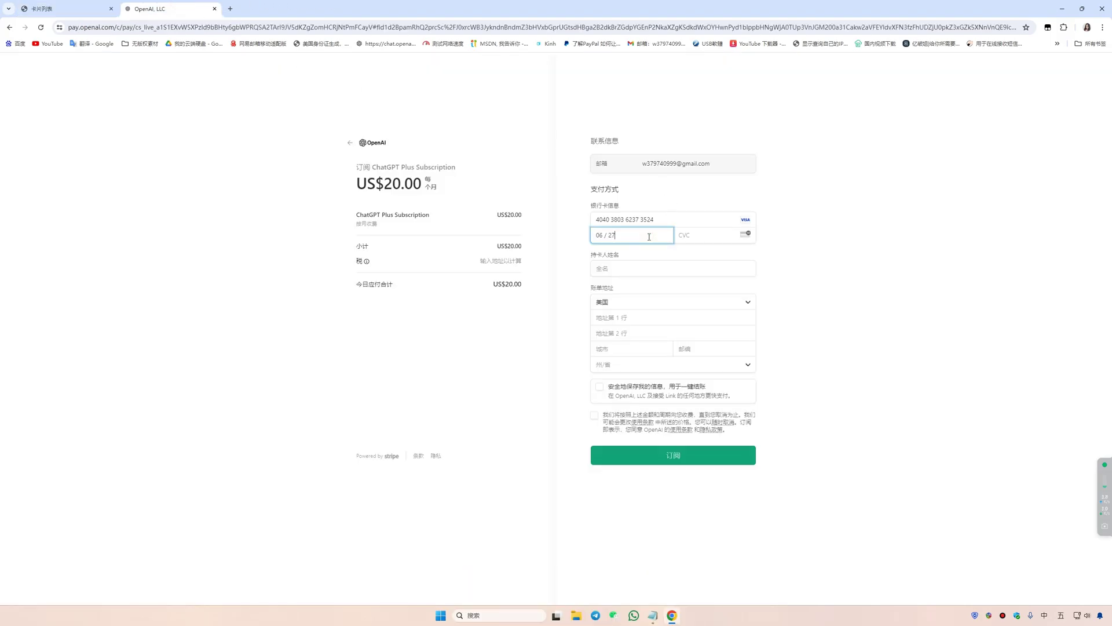
- Enter the card's CVC and a placeholder cardholder name in the checkout
left_click(93, 7)
left_click_drag(984, 137, 994, 139)
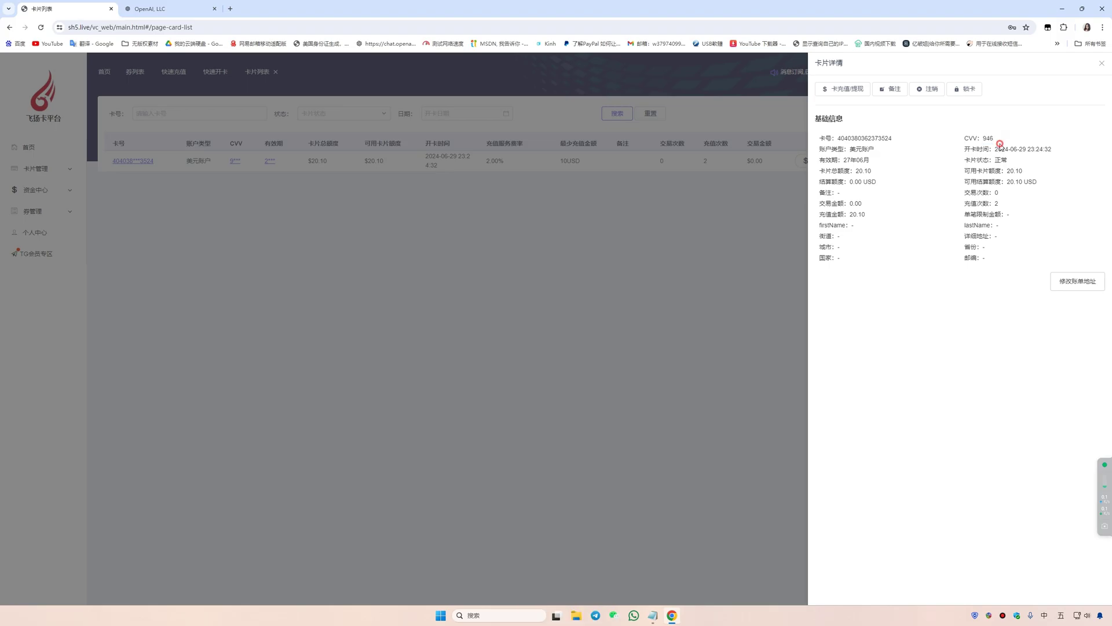
key("ctrl+Tab")
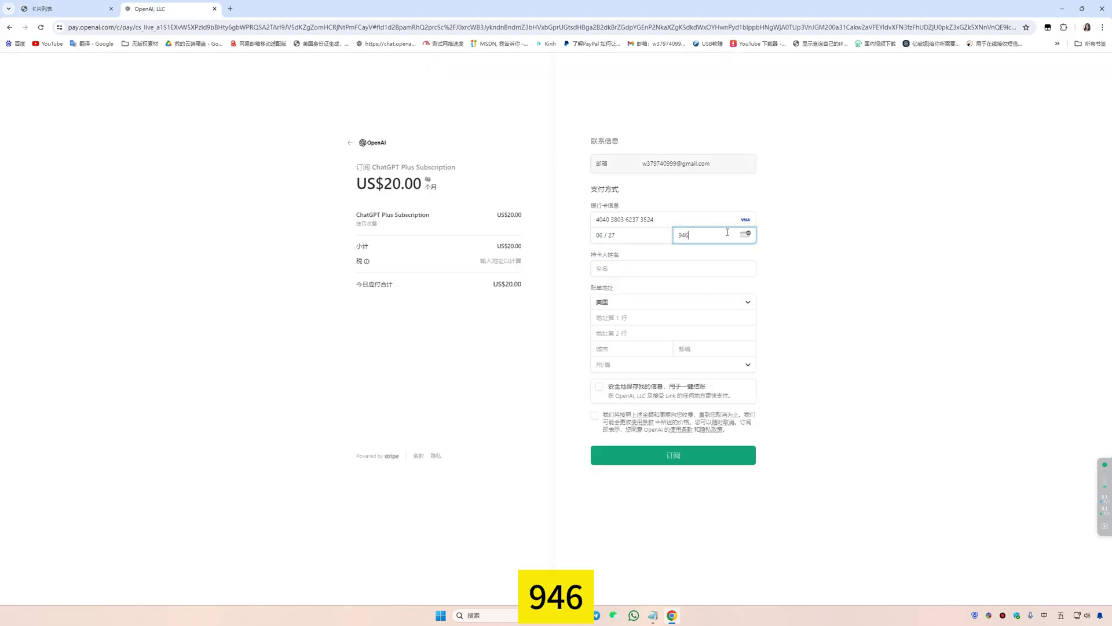
left_click(617, 270)
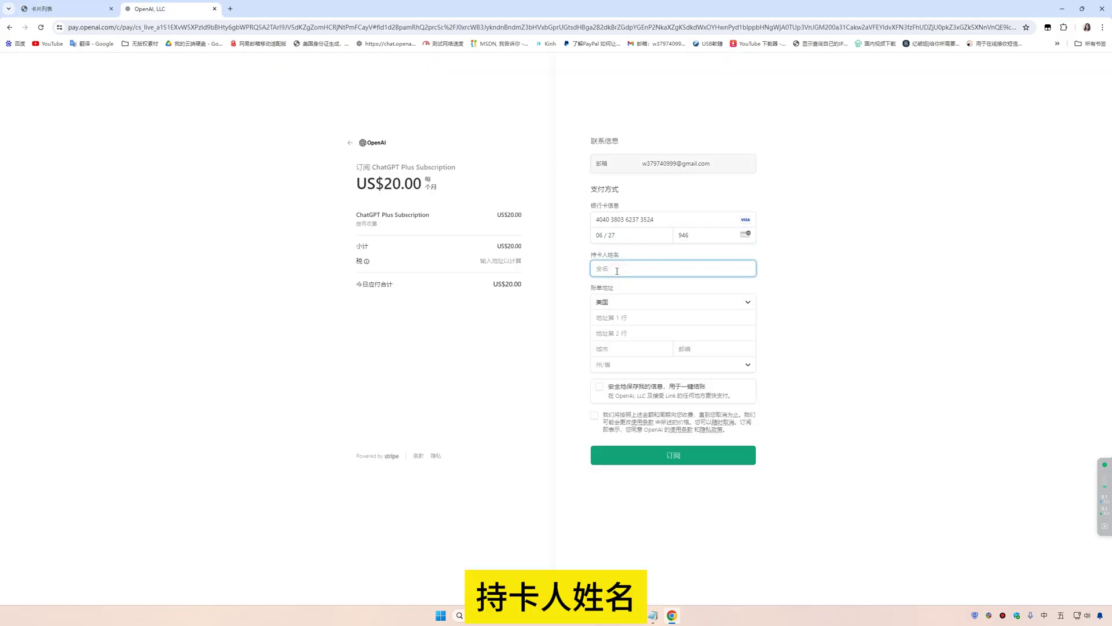
type("ah")
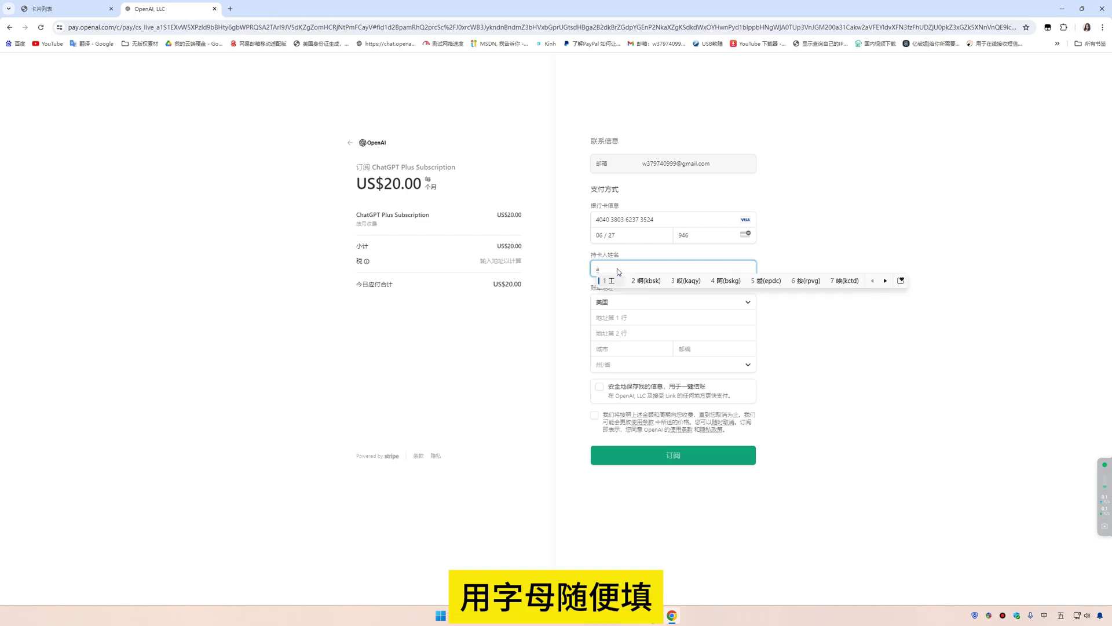
key("shift")
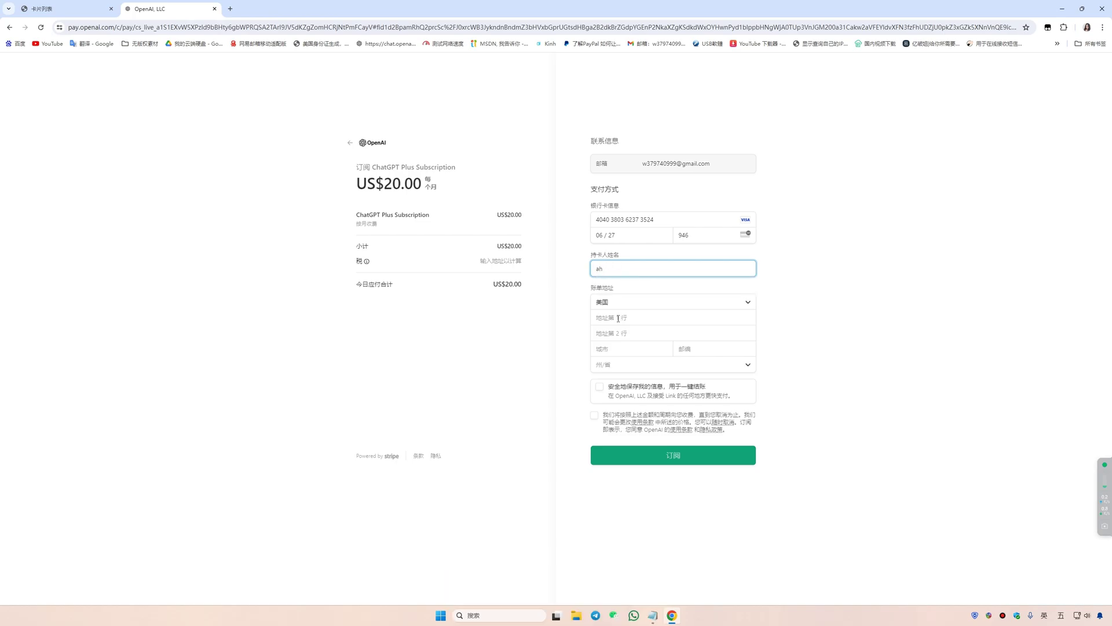
left_click(619, 318)
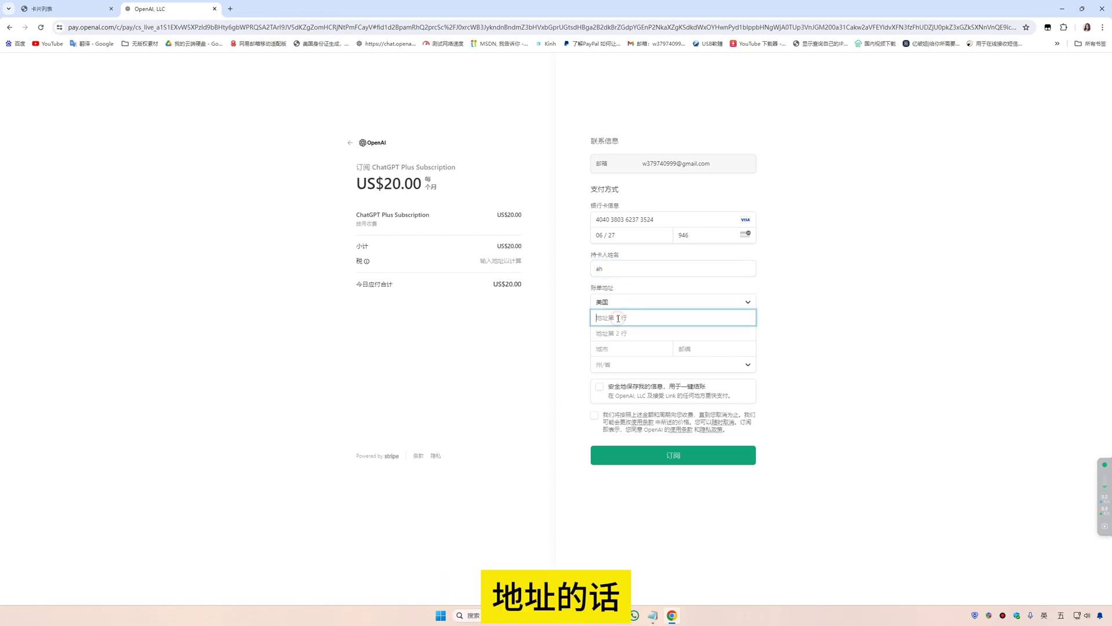
- Generate a male identity with an AK (Alaska) address on the shenfendaquan.com US identity generator
left_click(230, 10)
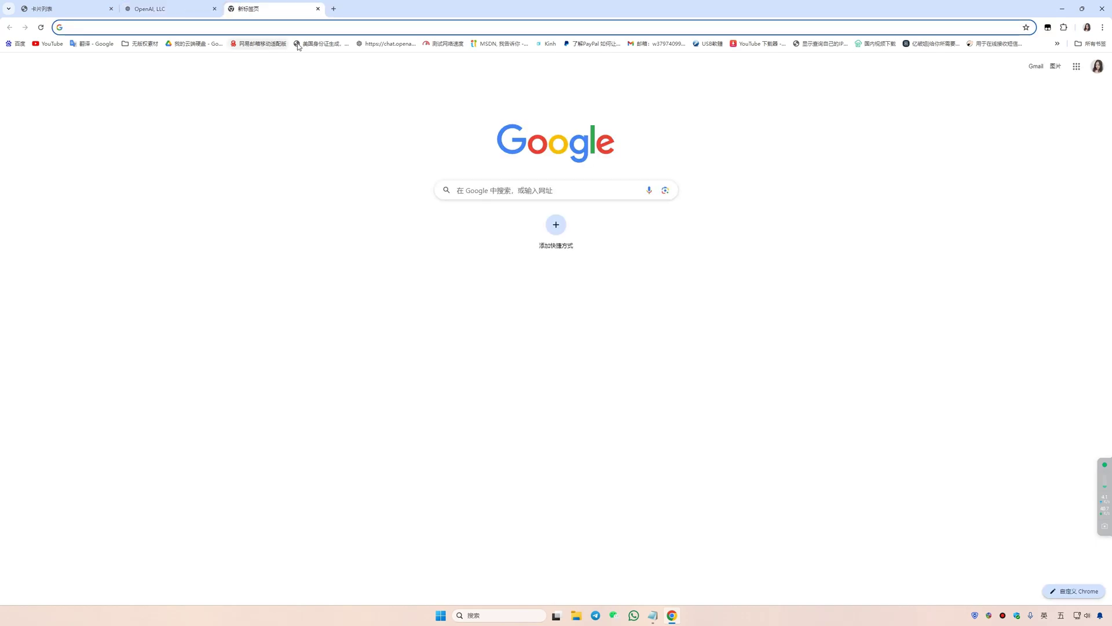
left_click(297, 45)
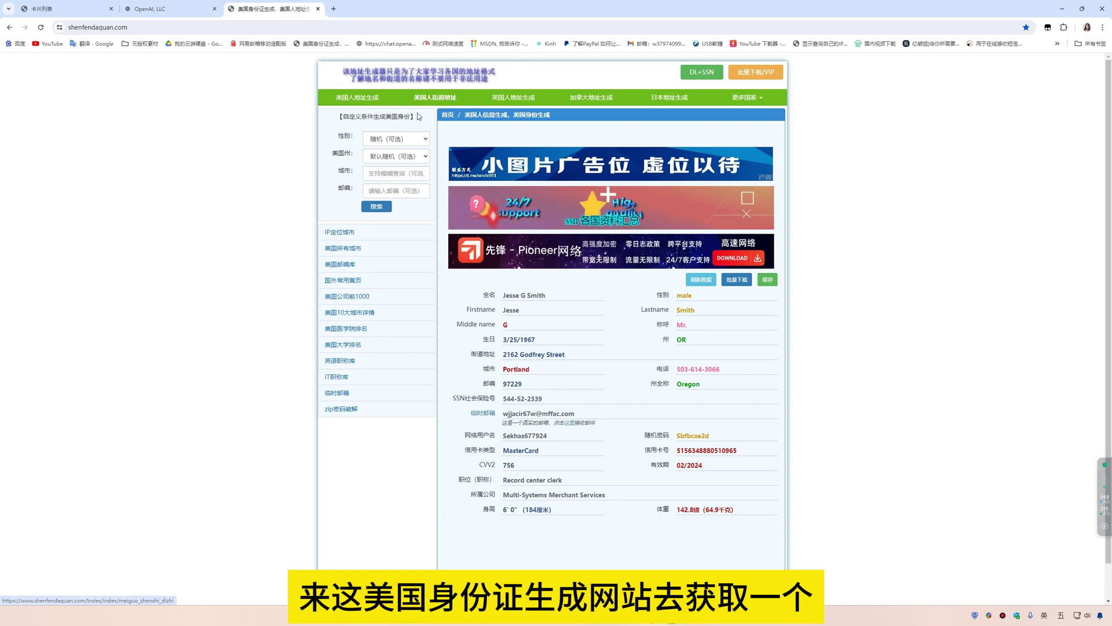
left_click(401, 139)
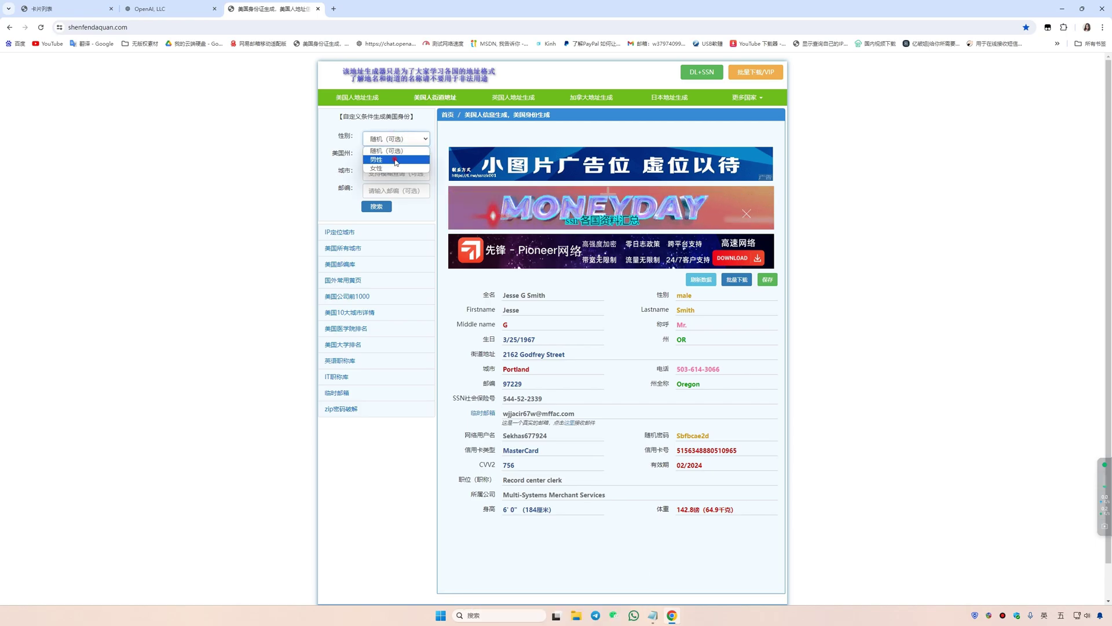
left_click(396, 160)
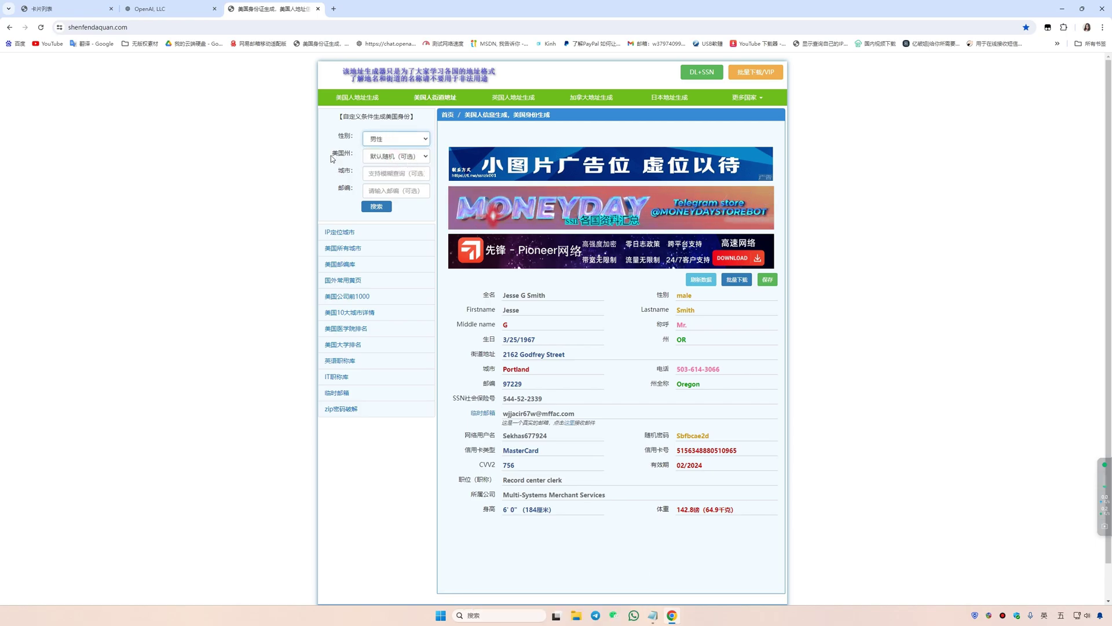
left_click(407, 158)
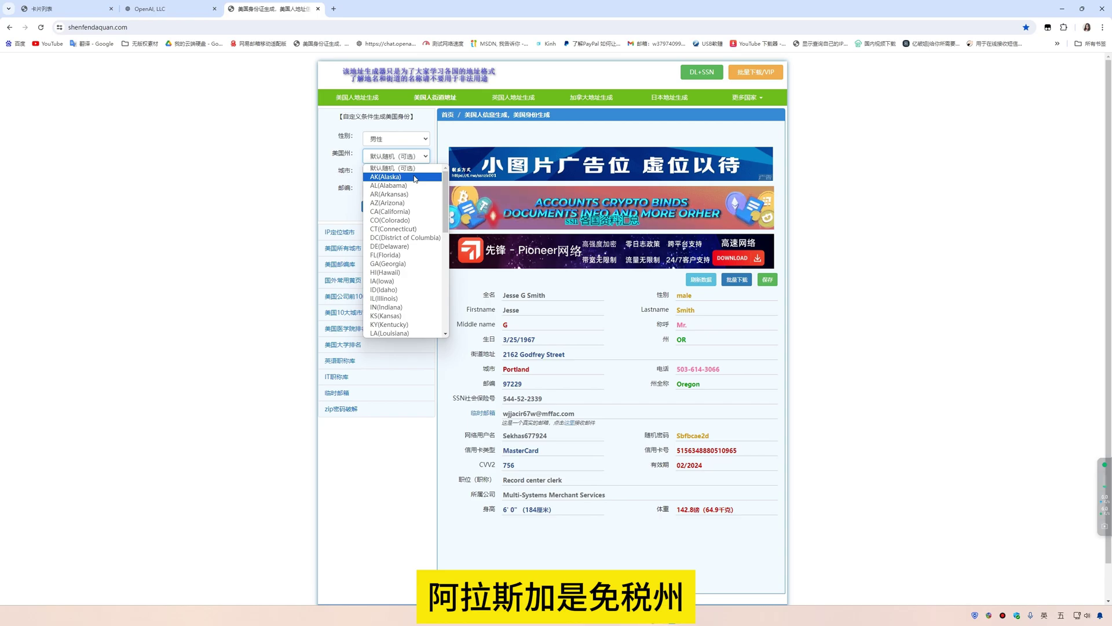
left_click(415, 177)
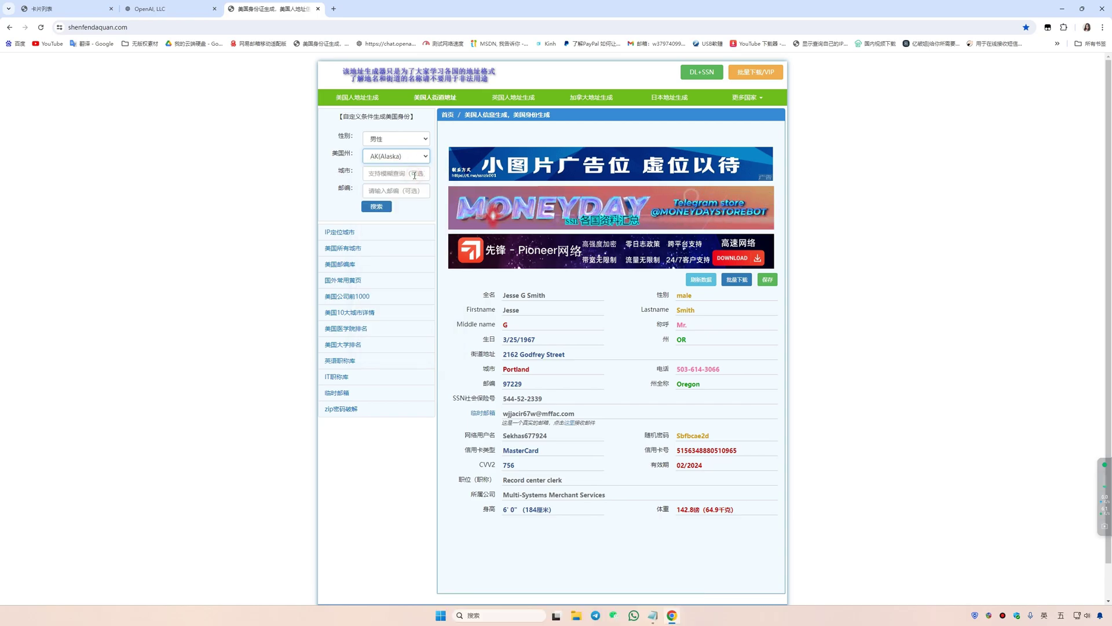
left_click(378, 207)
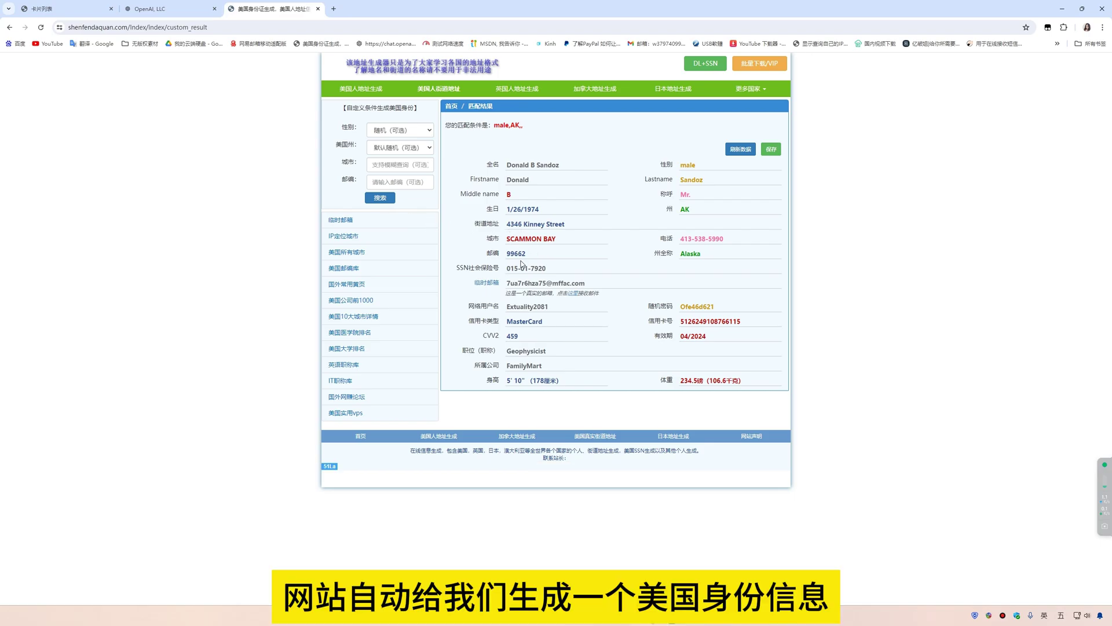
- Copy the generated street address into the checkout's address line 1
left_click_drag(507, 224, 565, 224)
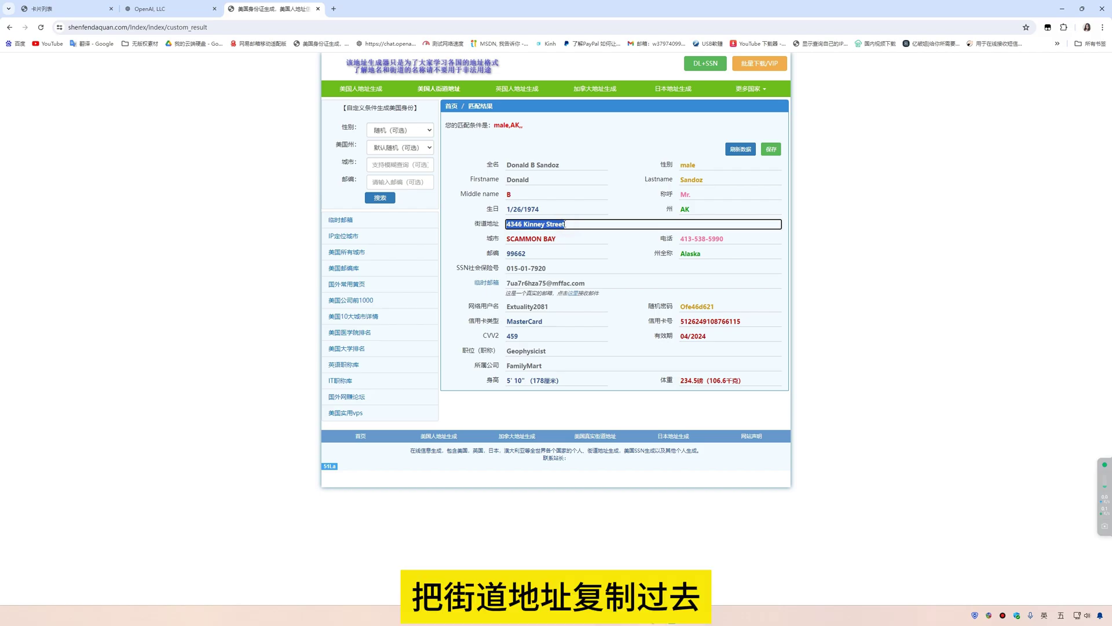
right_click(565, 224)
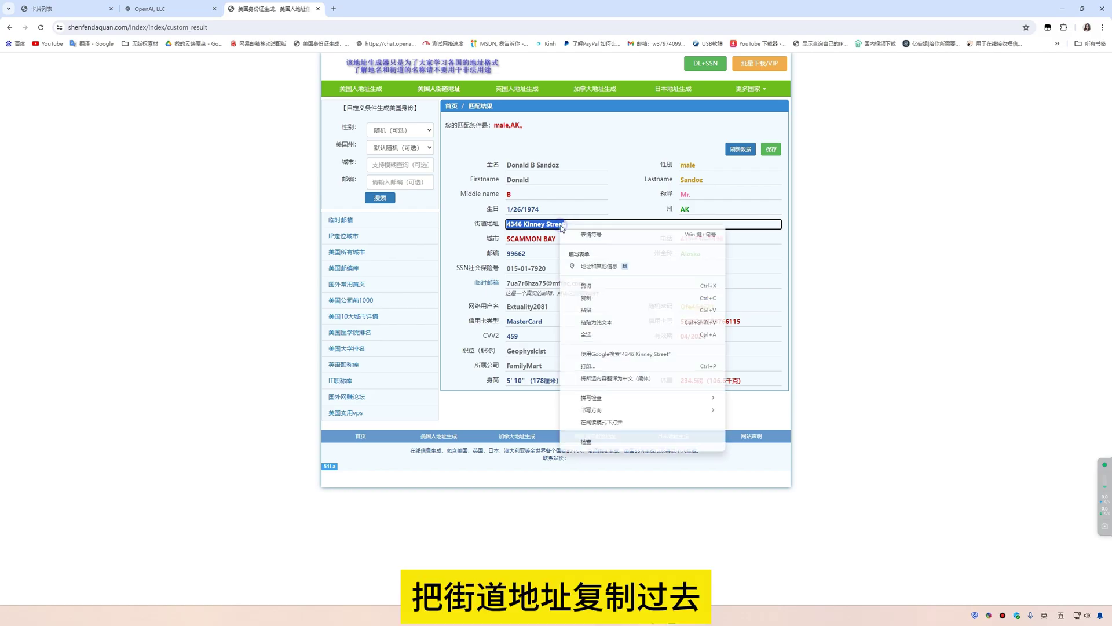
left_click(595, 297)
left_click(168, 9)
left_click(649, 318)
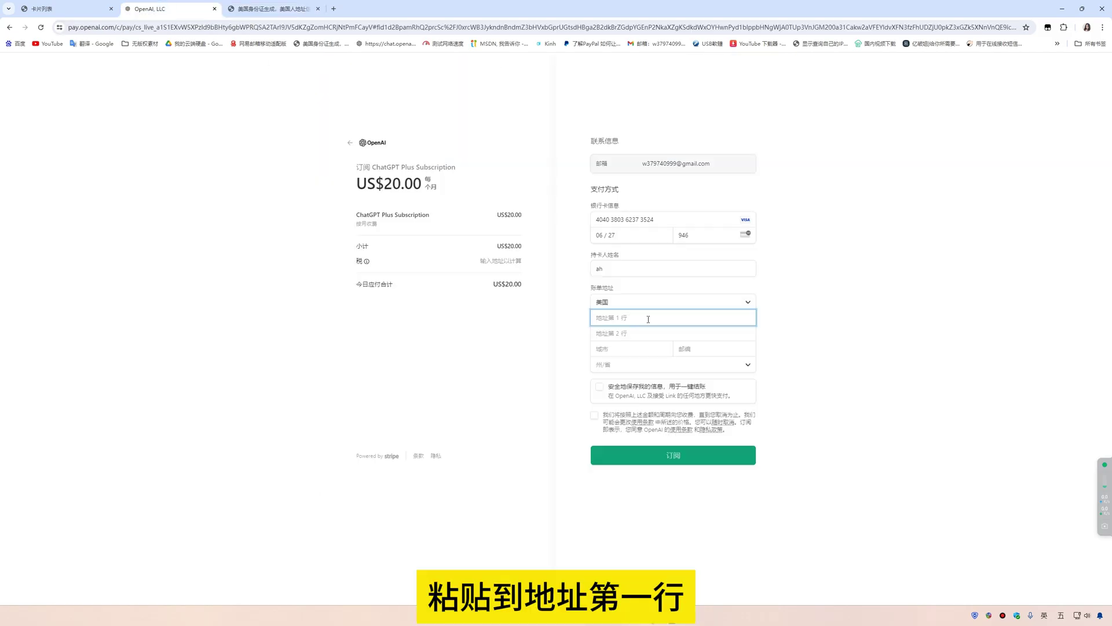
key("ctrl+v")
- Copy the generated Alaska city into the checkout's city field
left_click(865, 323)
left_click(634, 347)
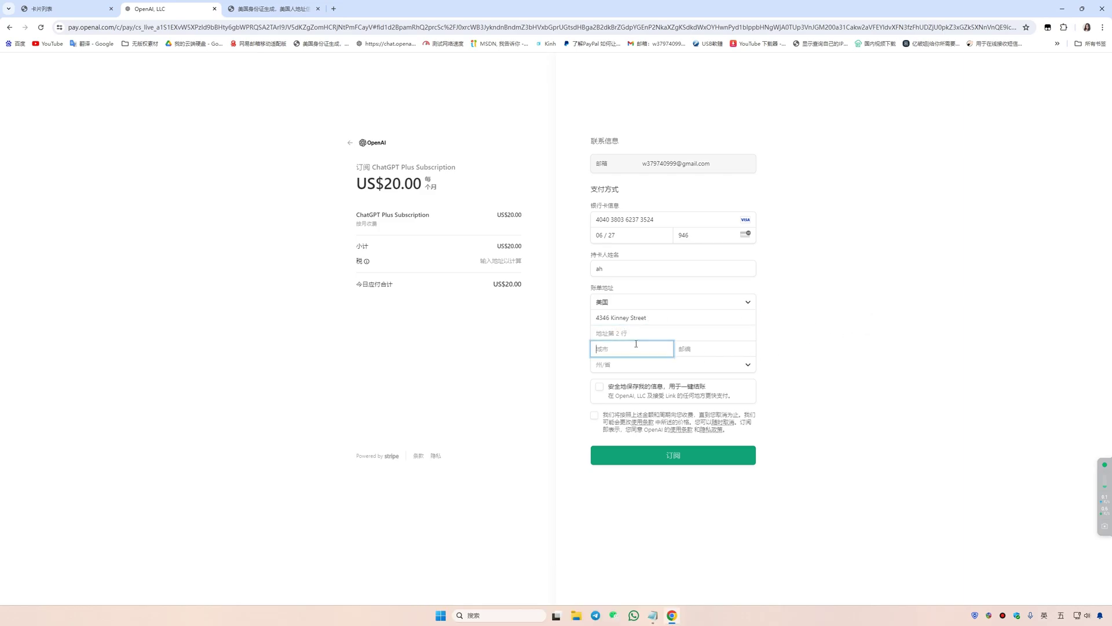
left_click(271, 9)
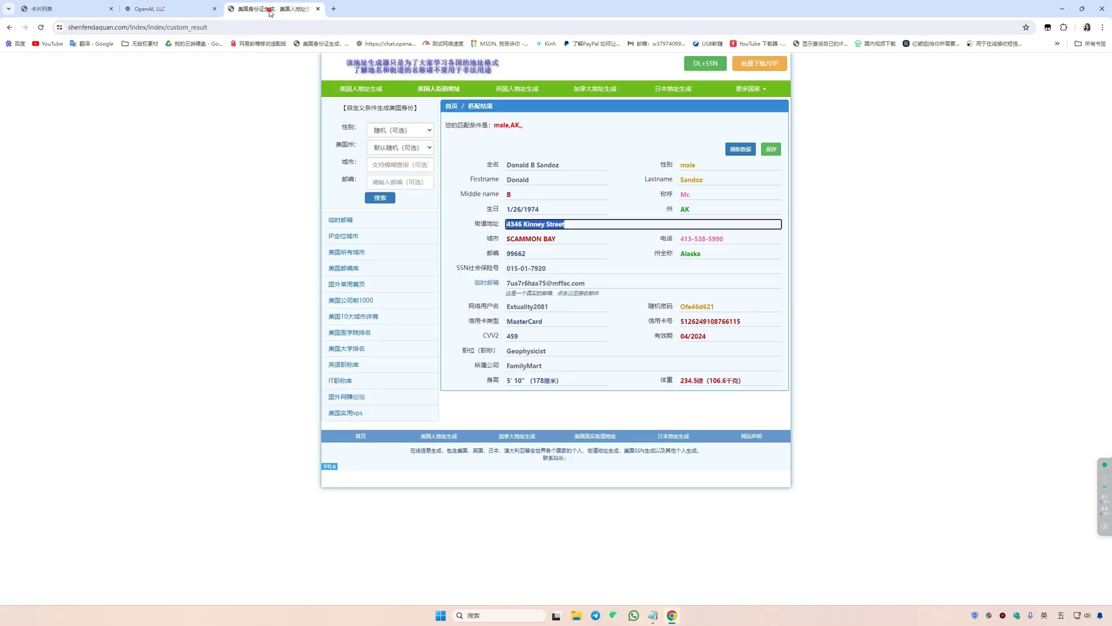
left_click(533, 238)
right_click(547, 238)
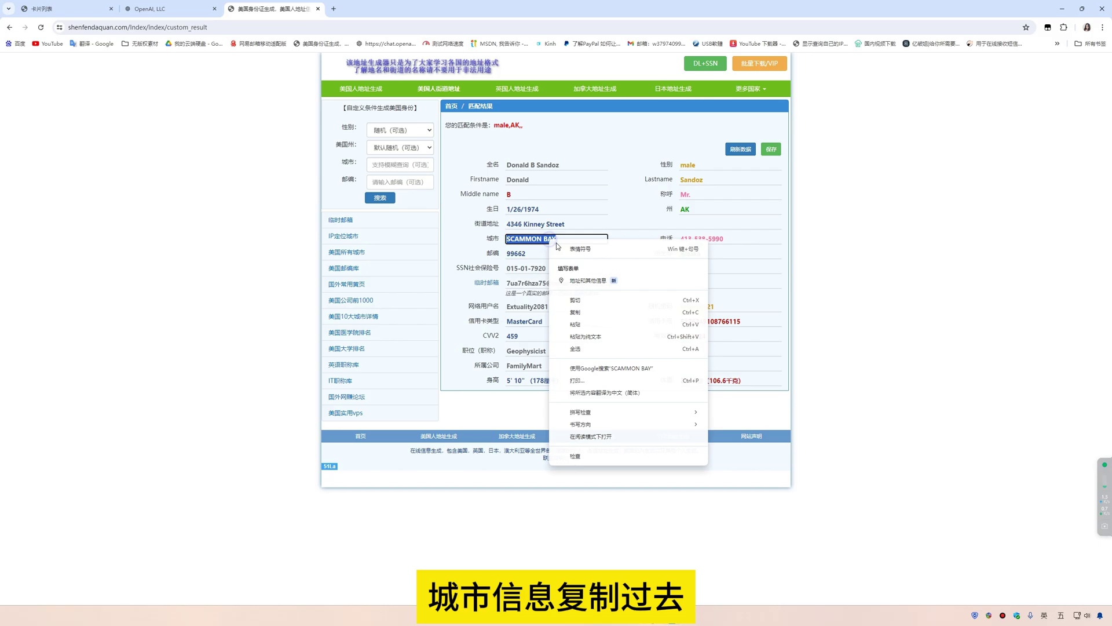
left_click(587, 312)
left_click(180, 4)
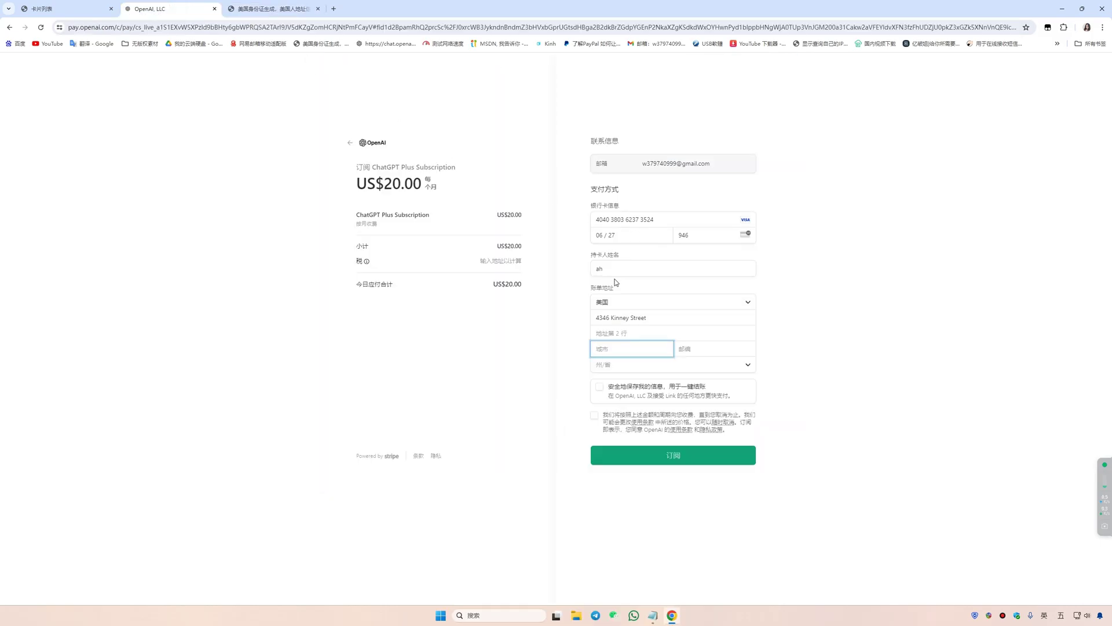
key("ctrl+v")
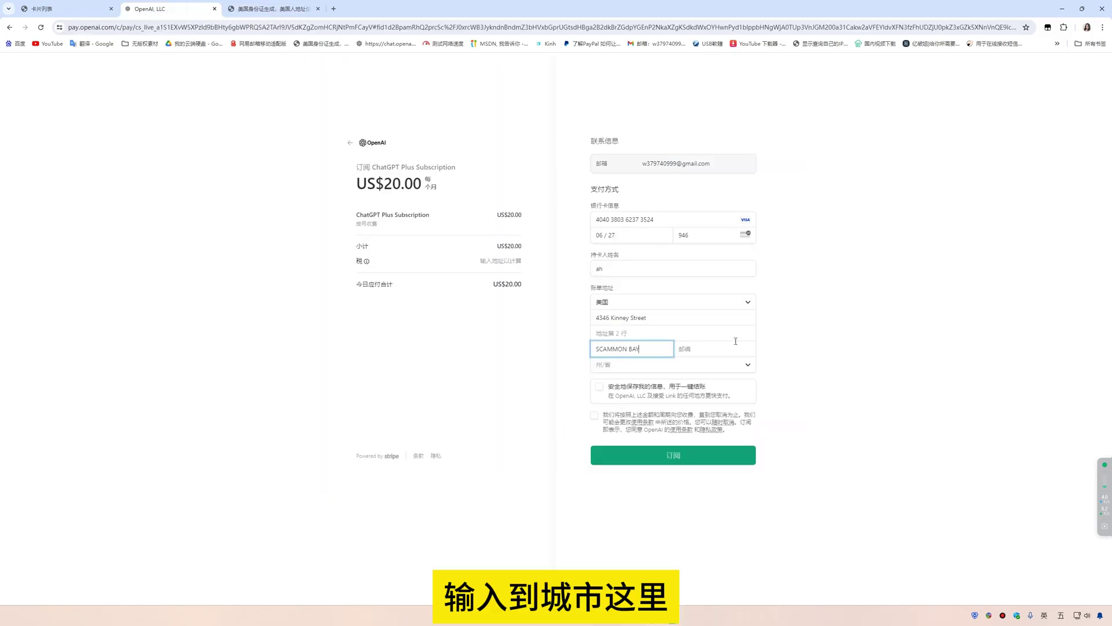
key("Tab")
- Copy the generated ZIP code into the checkout and accept the subscription terms
left_click(272, 8)
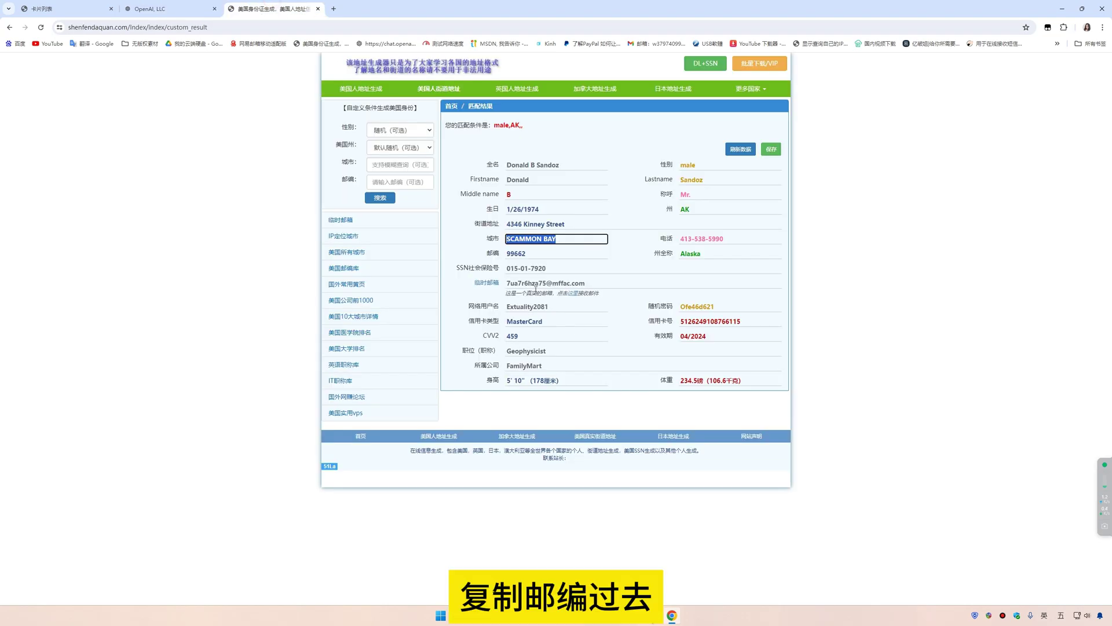
double_click(515, 253)
right_click(514, 253)
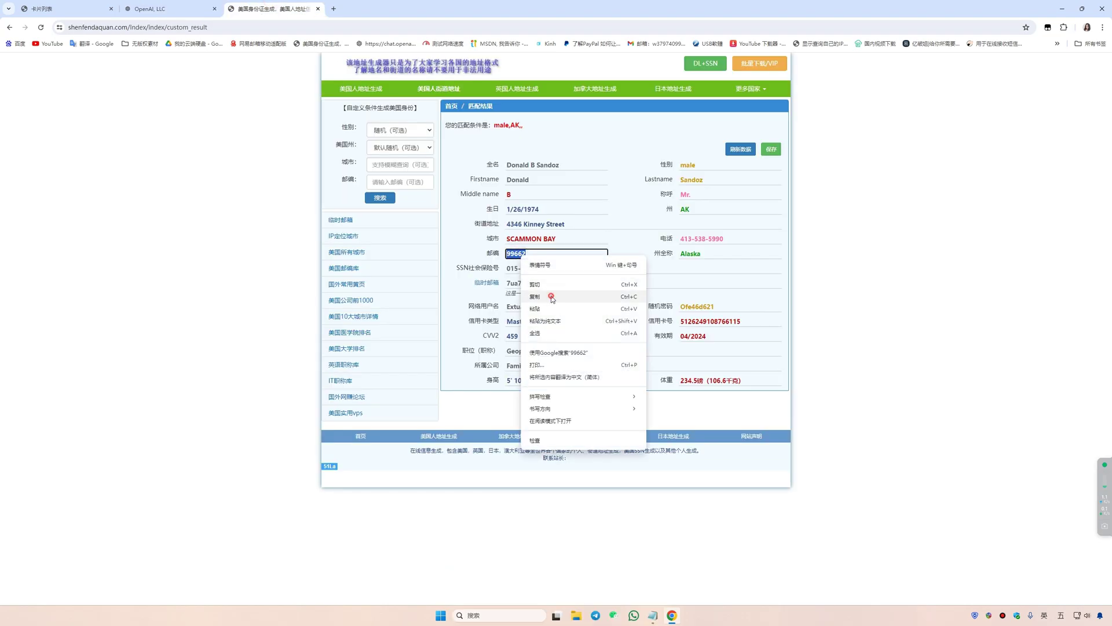
left_click(552, 294)
left_click(150, 8)
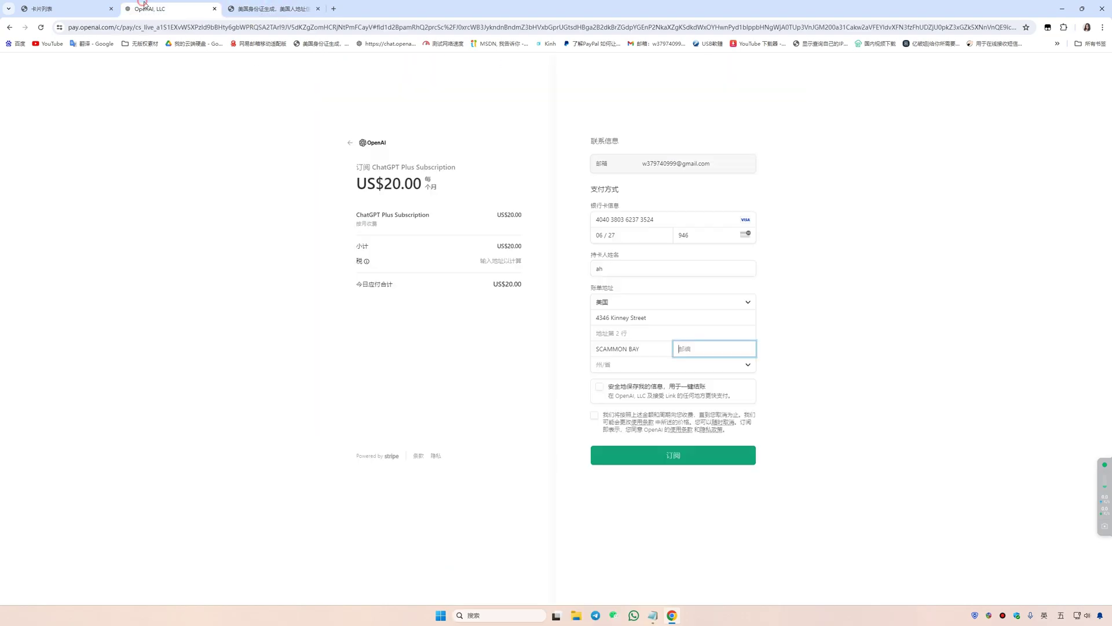
left_click(700, 346)
key("ctrl+v")
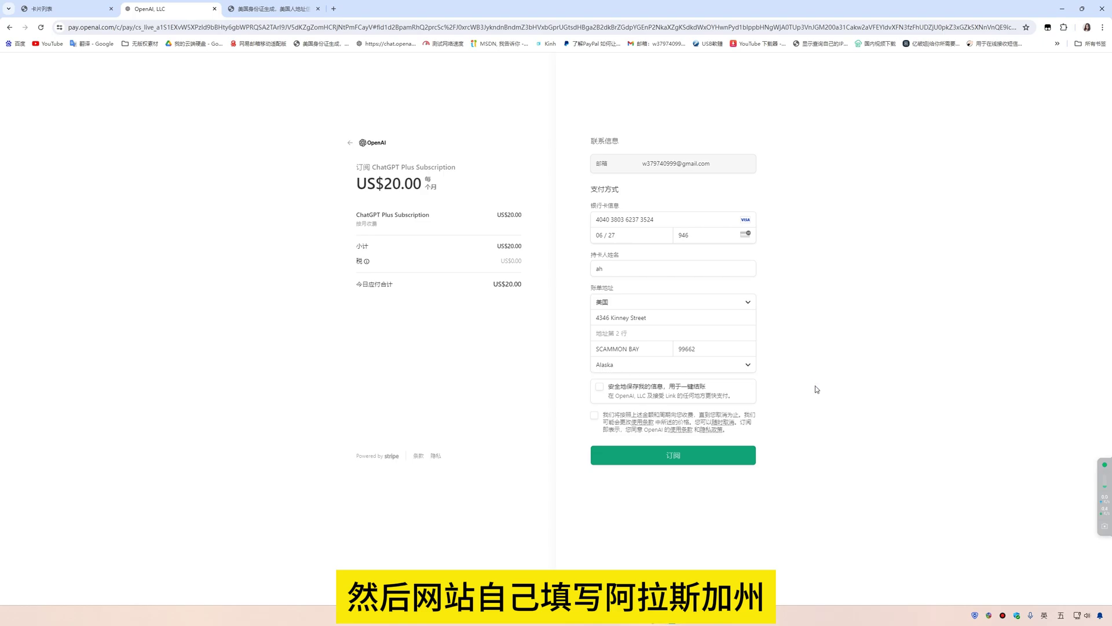
left_click(594, 415)
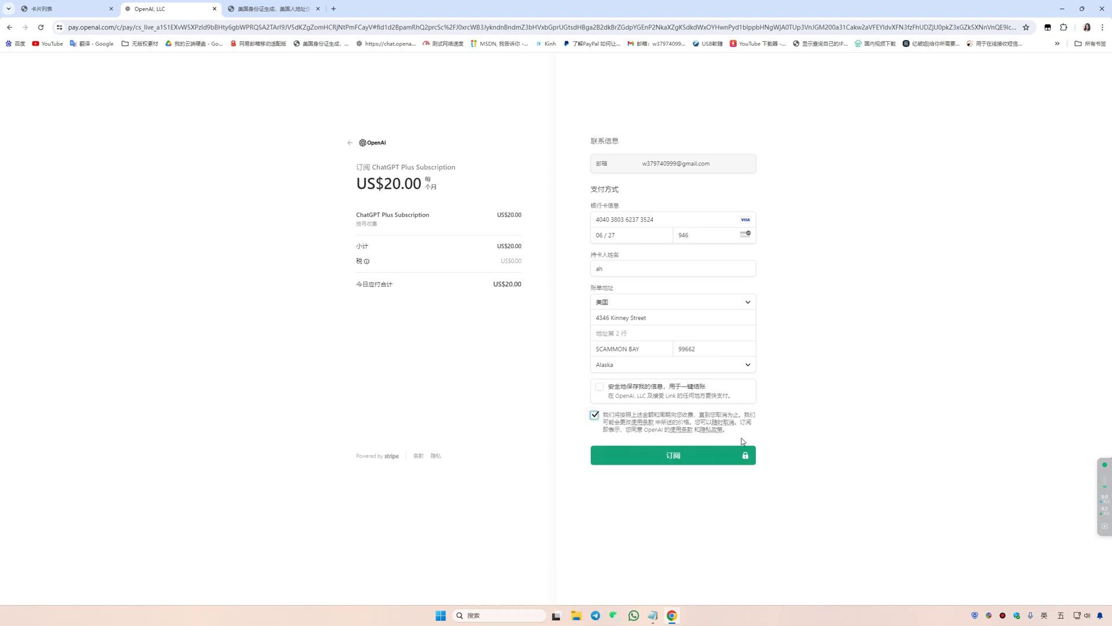
- Submit the Plus subscription payment and continue from the 付款成功 page into ChatGPT
left_click(666, 455)
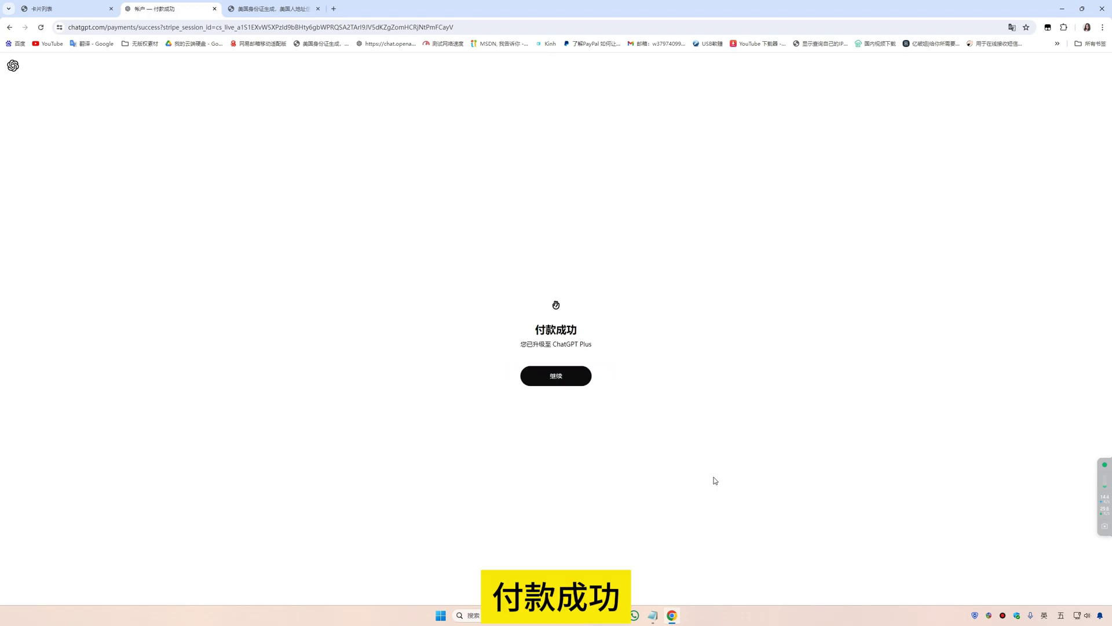
left_click(580, 380)
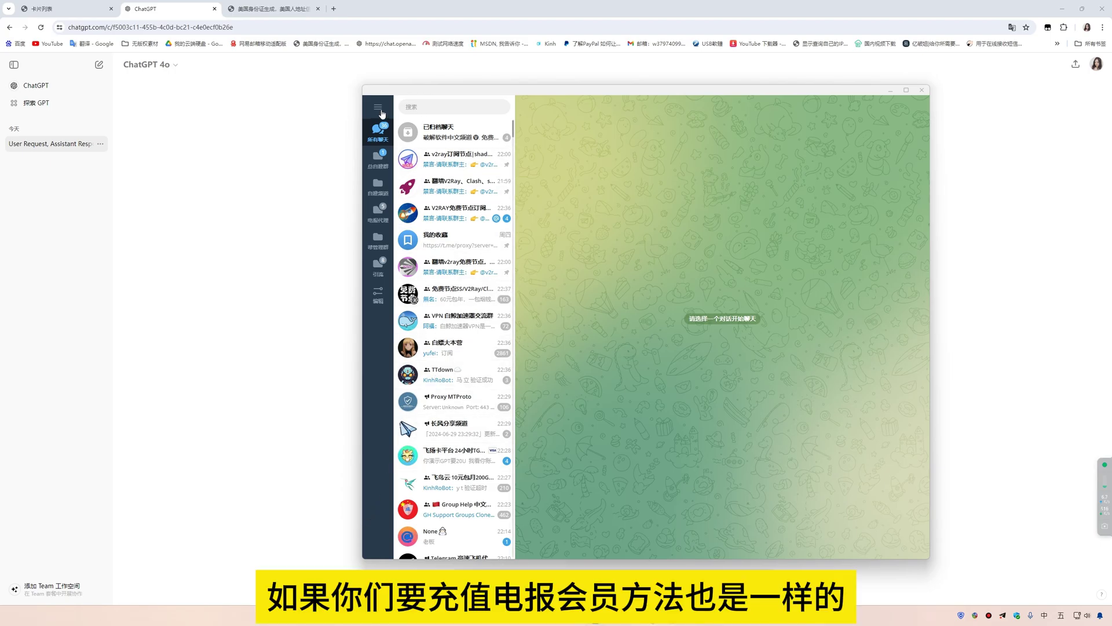
- Open the Telegram 高级版 (Premium) page from the main menu's 系统设置
left_click(380, 110)
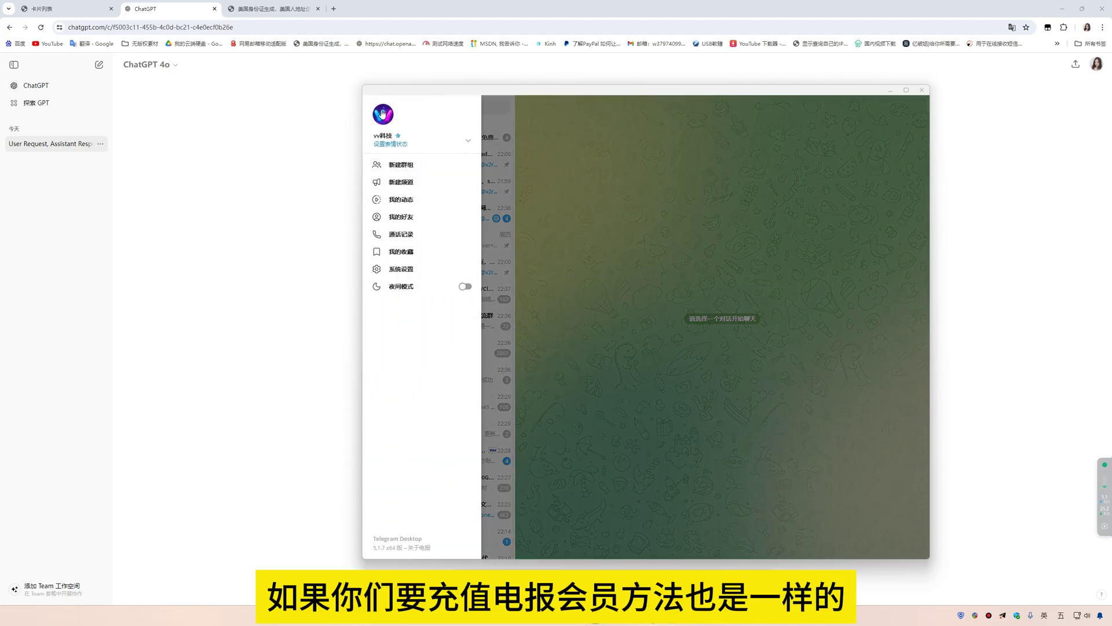
left_click(433, 272)
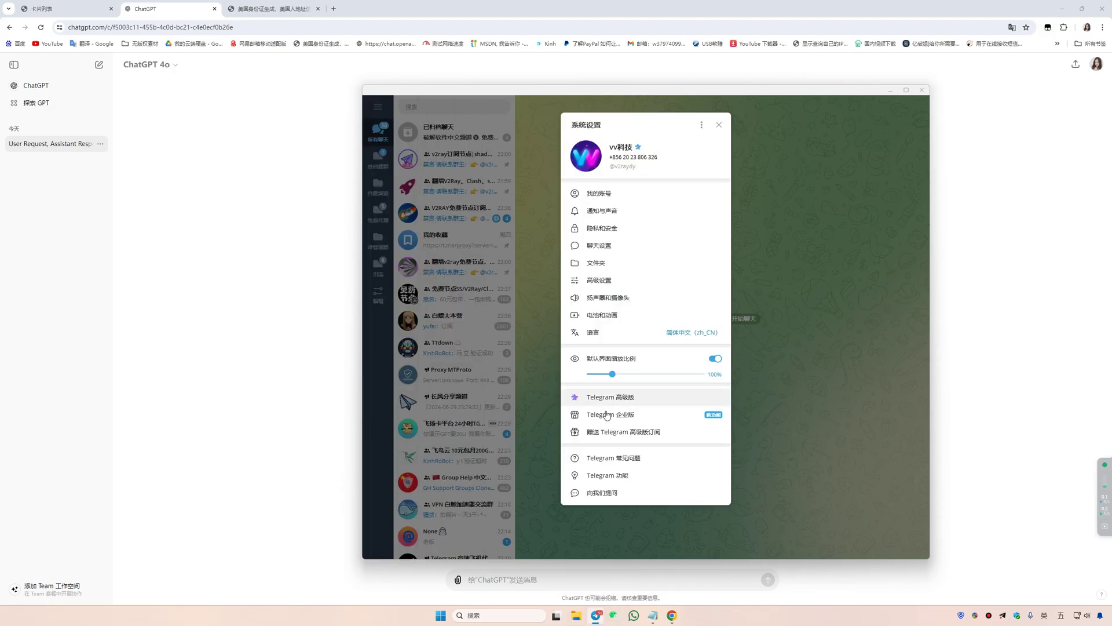
left_click(652, 400)
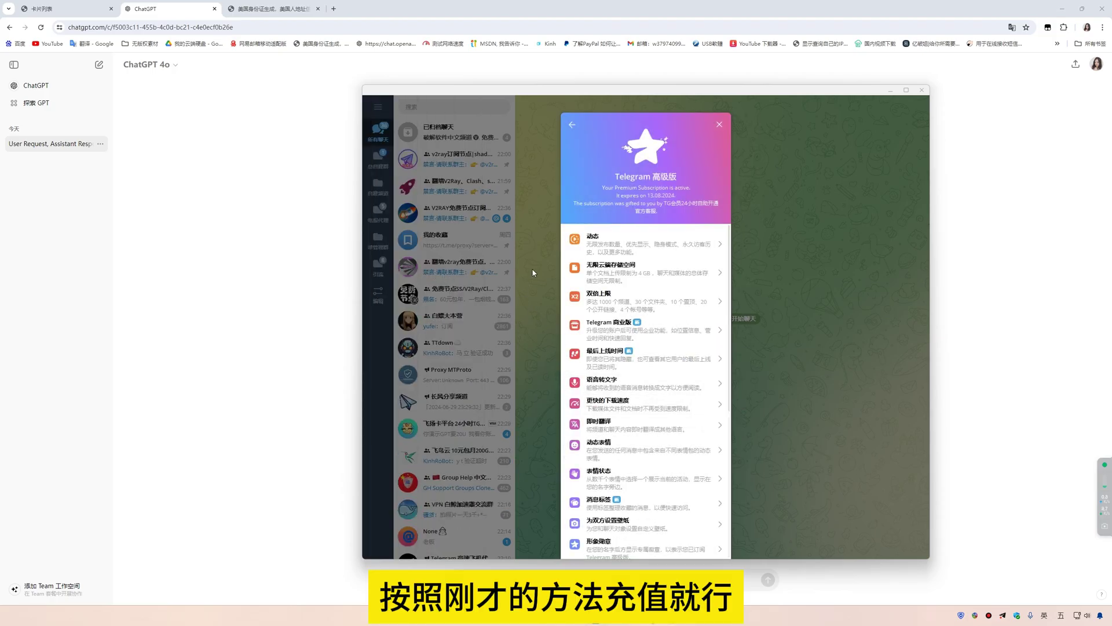